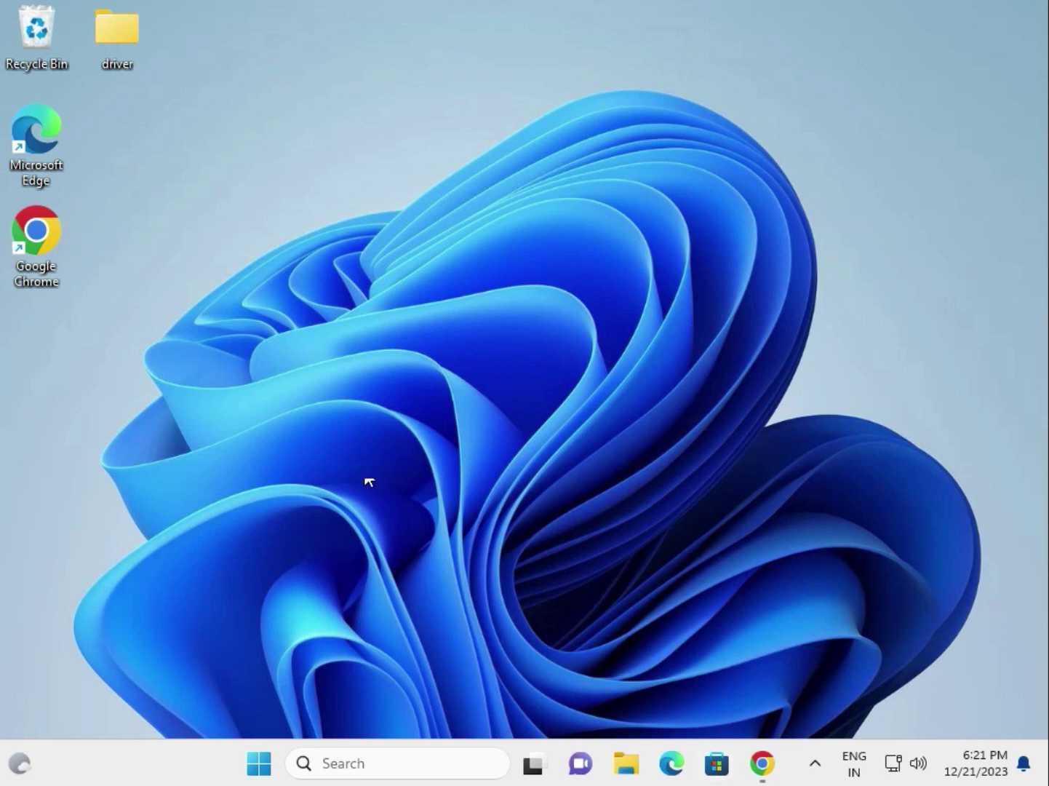
# Step: Launch Google Chrome from the desktop shortcut and dismiss the shortcut's context menu
pyautogui.doubleClick(36, 234)
pyautogui.rightClick(47, 289)
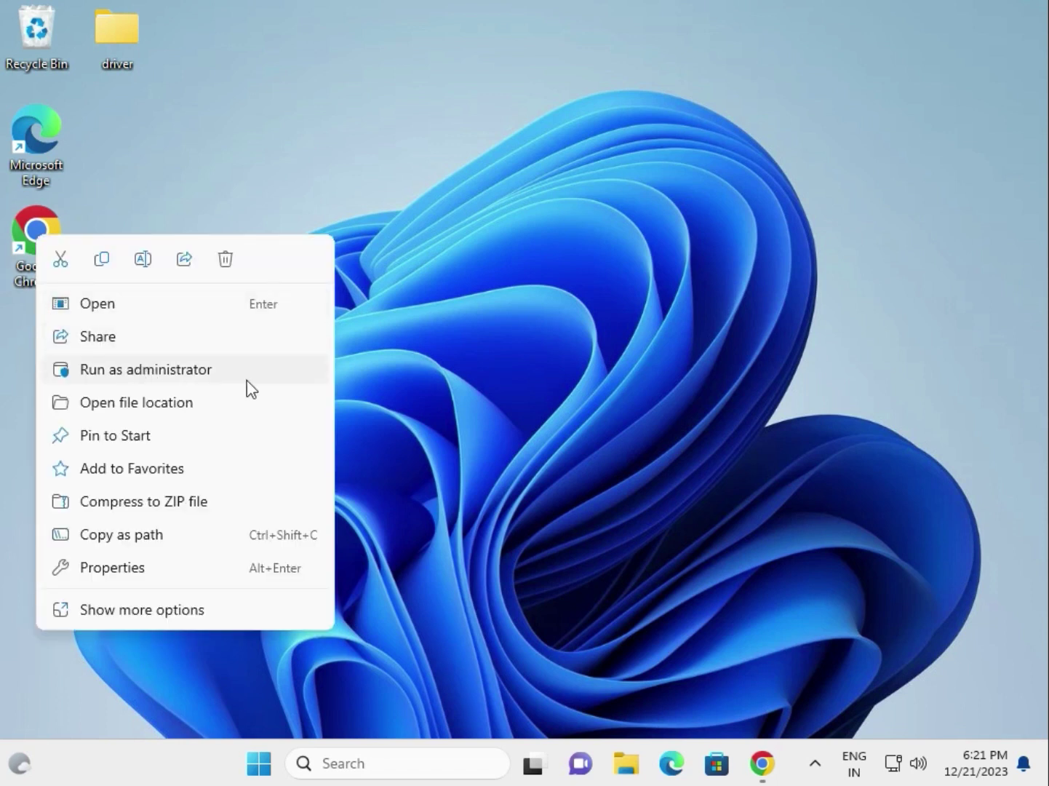
pyautogui.click(440, 403)
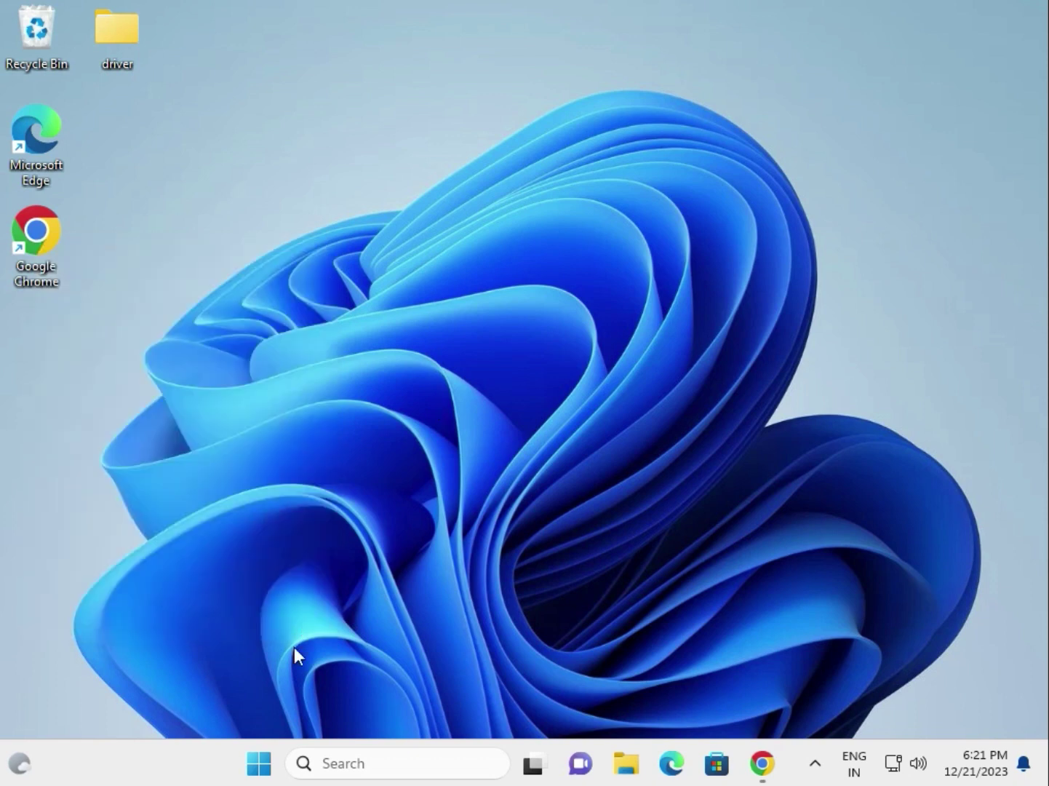
# Step: Check for updates on the Windows Update page in Settings, then close Settings
pyautogui.click(254, 748)
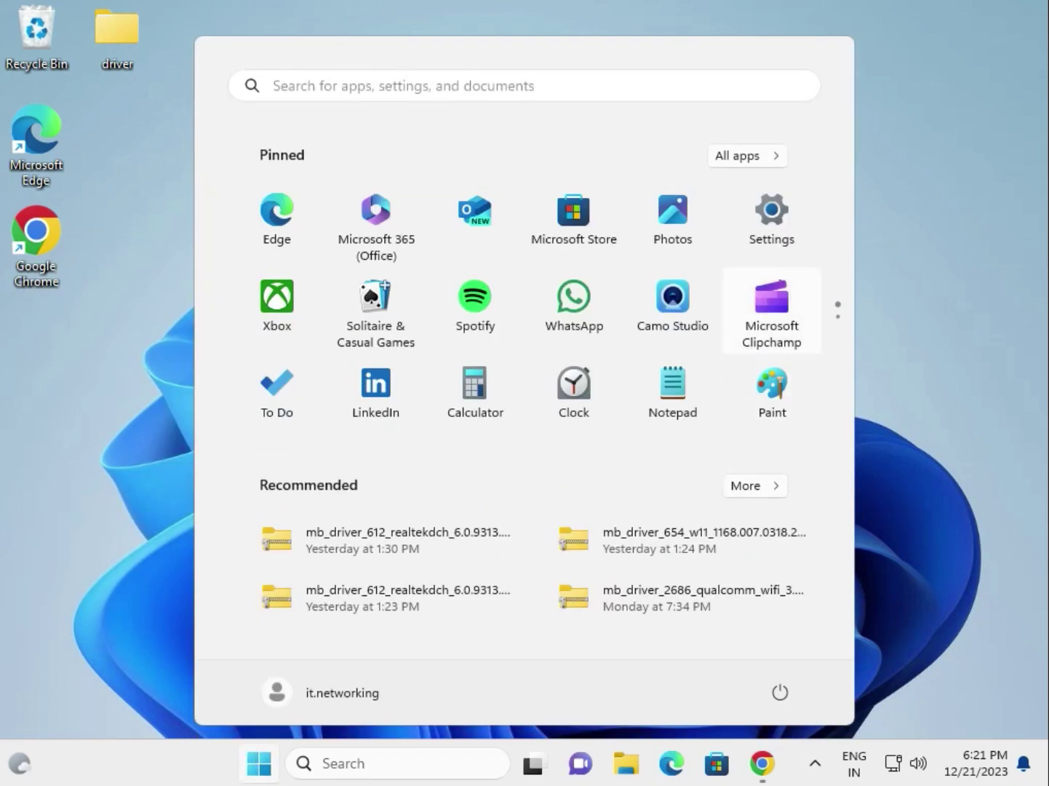
pyautogui.click(780, 227)
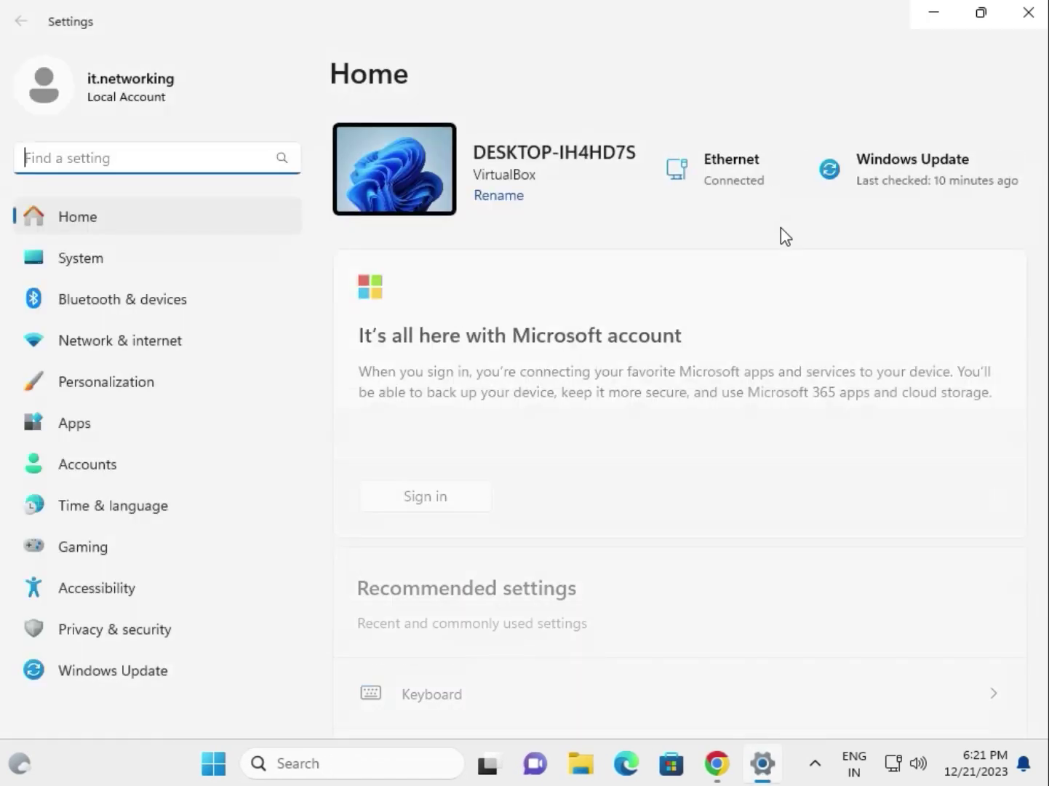
pyautogui.click(114, 677)
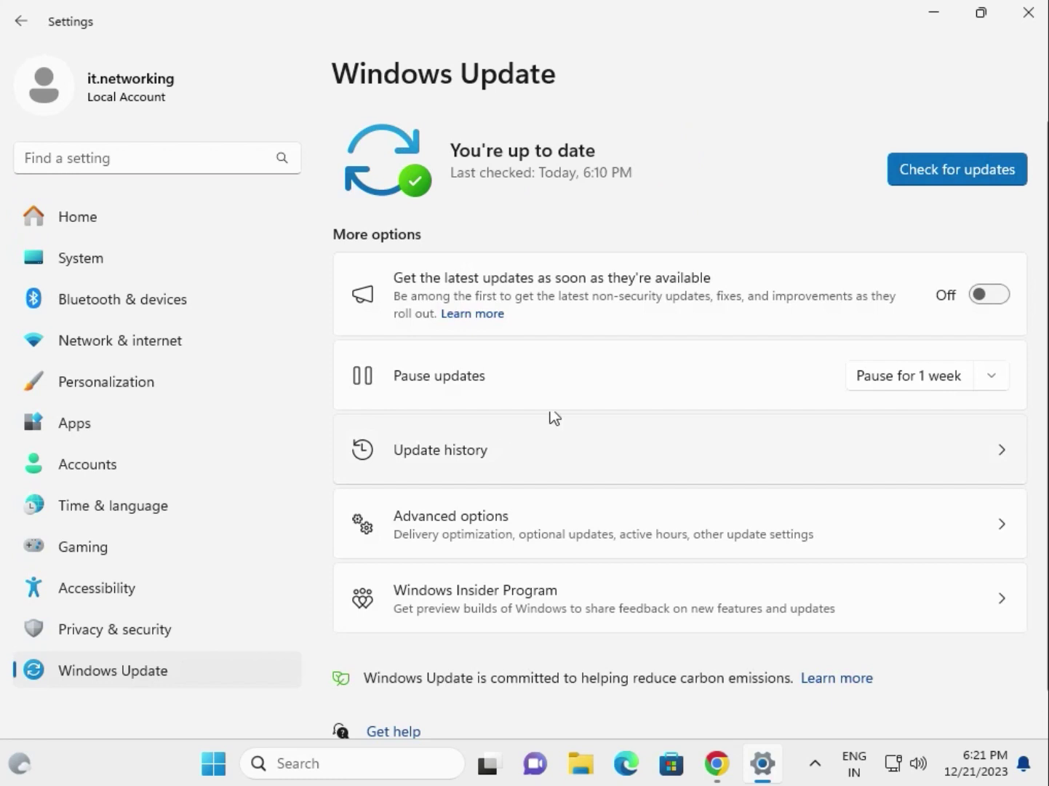
pyautogui.click(918, 179)
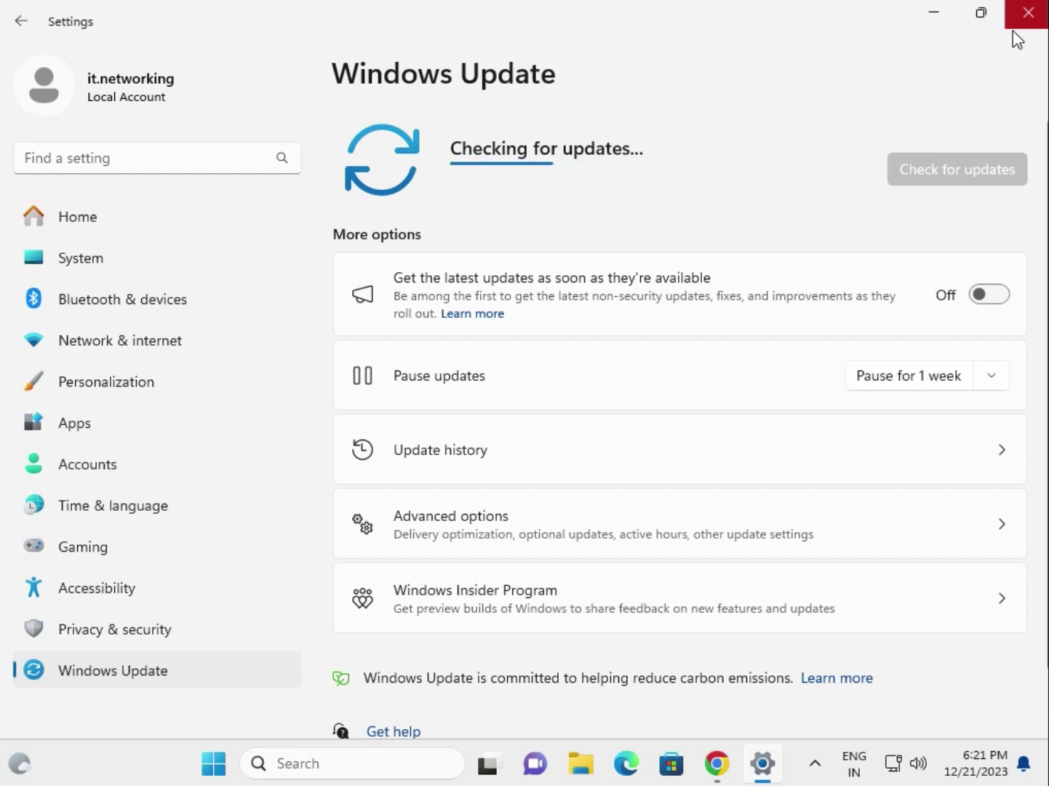
pyautogui.click(1028, 12)
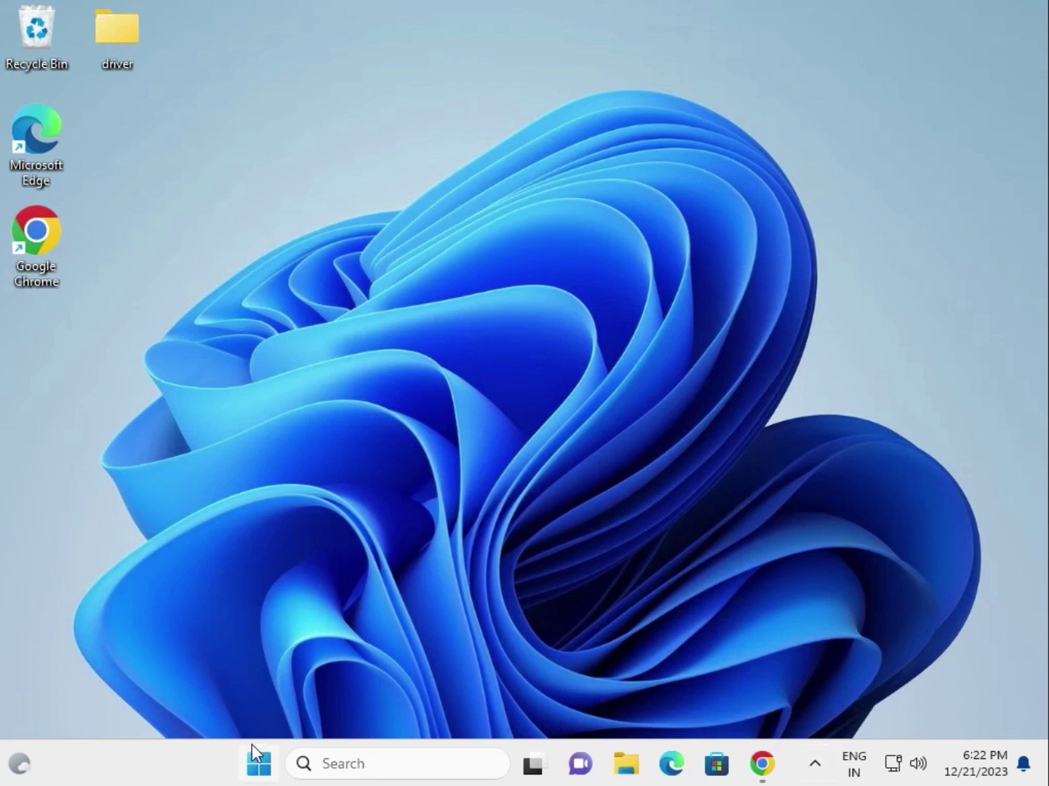
# Step: Search automatically for a newer Microsoft Basic Display Adapter driver, then close Device Manager
pyautogui.rightClick(256, 766)
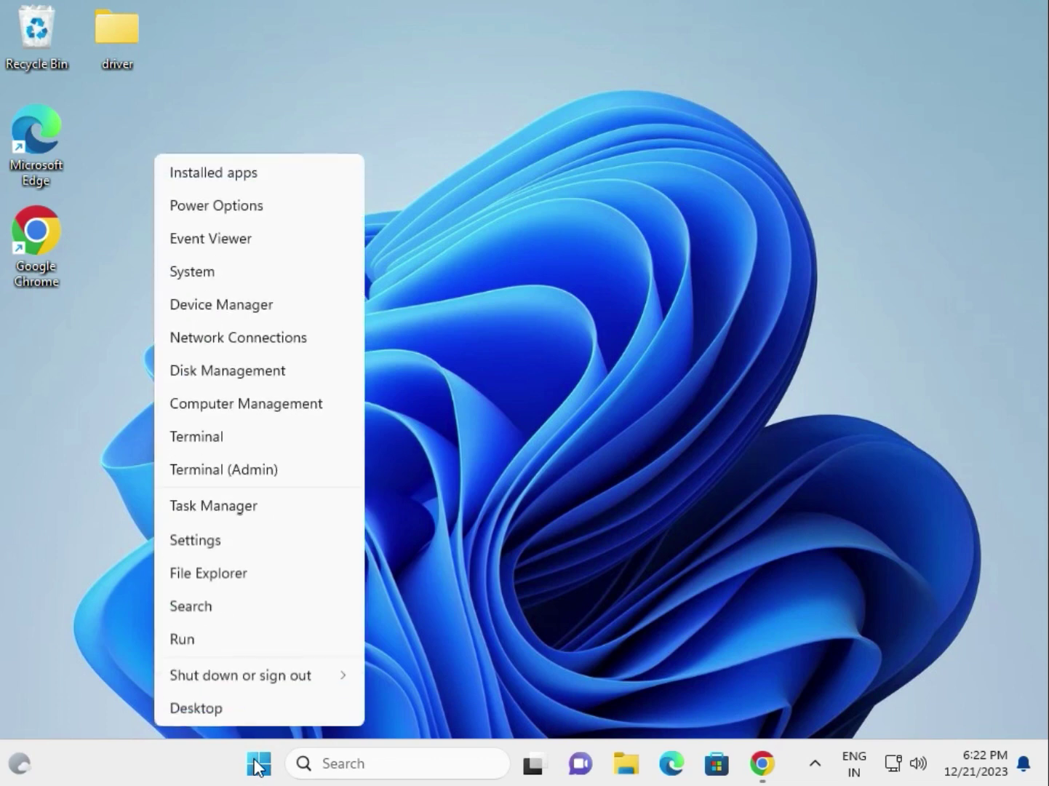
pyautogui.click(236, 308)
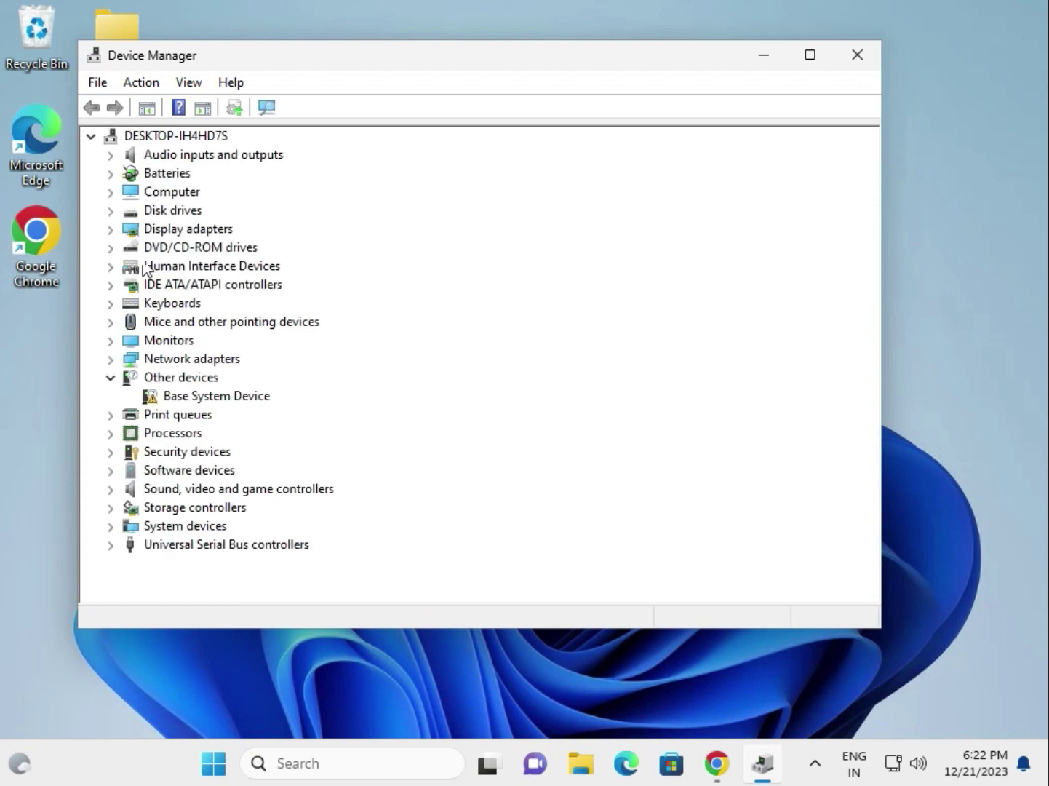
pyautogui.click(110, 229)
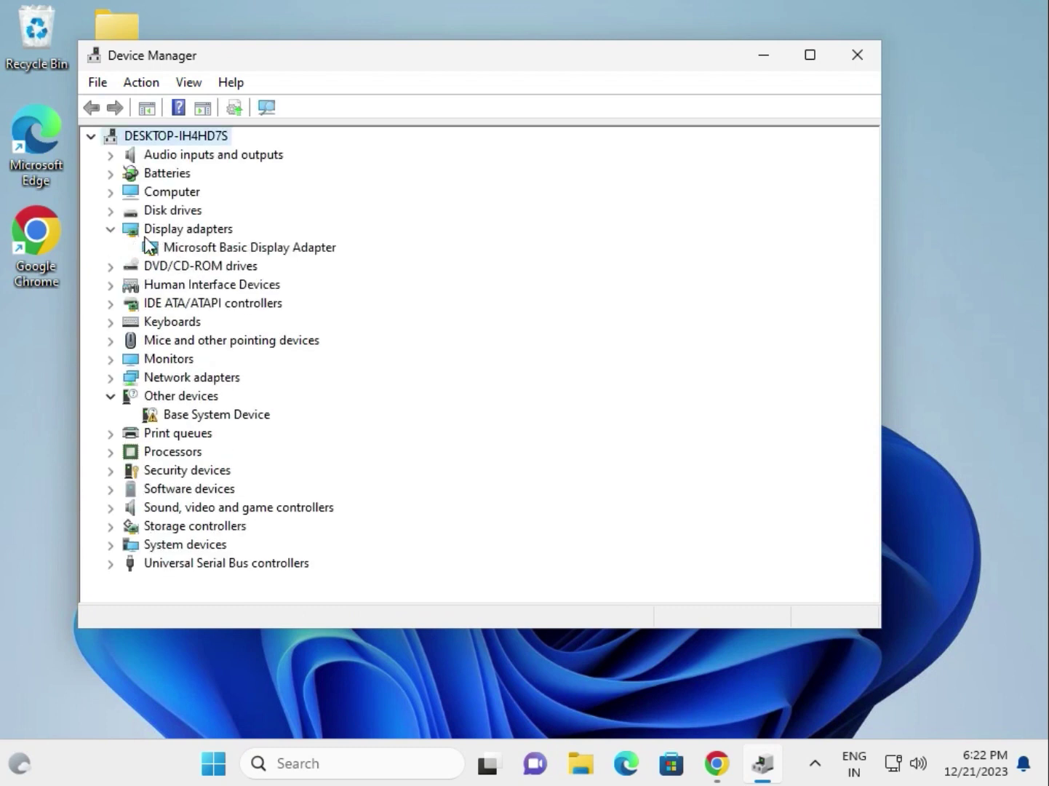
pyautogui.rightClick(212, 248)
pyautogui.click(312, 264)
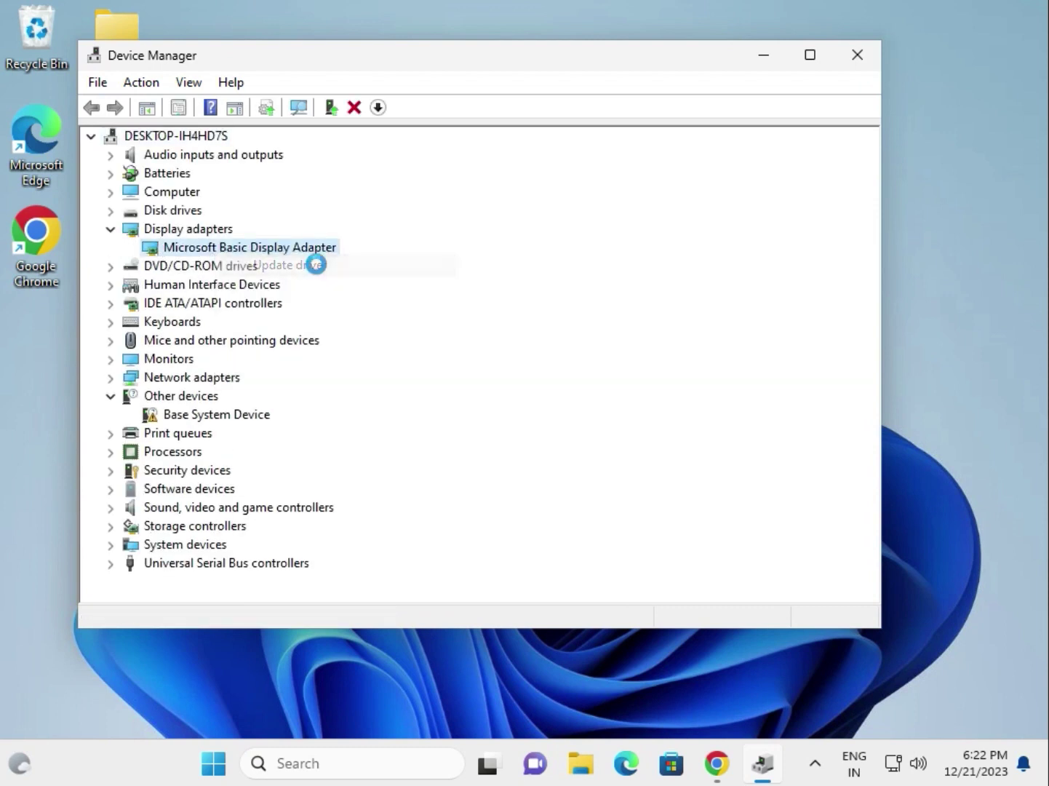
pyautogui.click(434, 310)
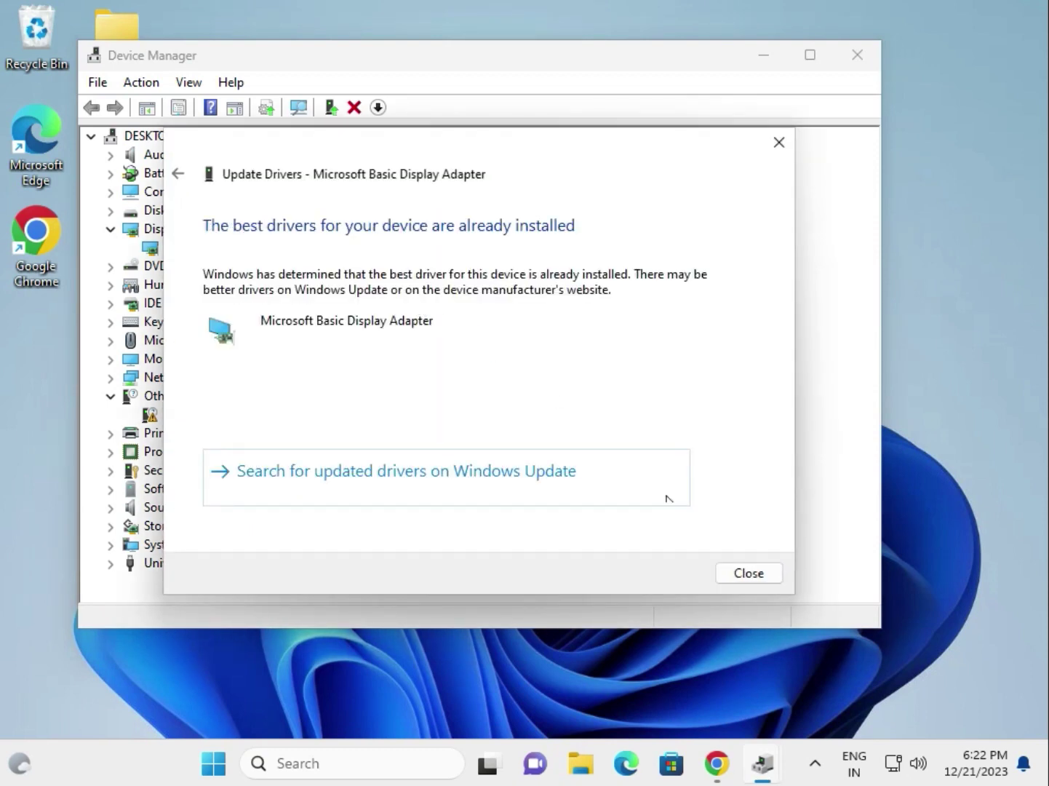
pyautogui.click(770, 571)
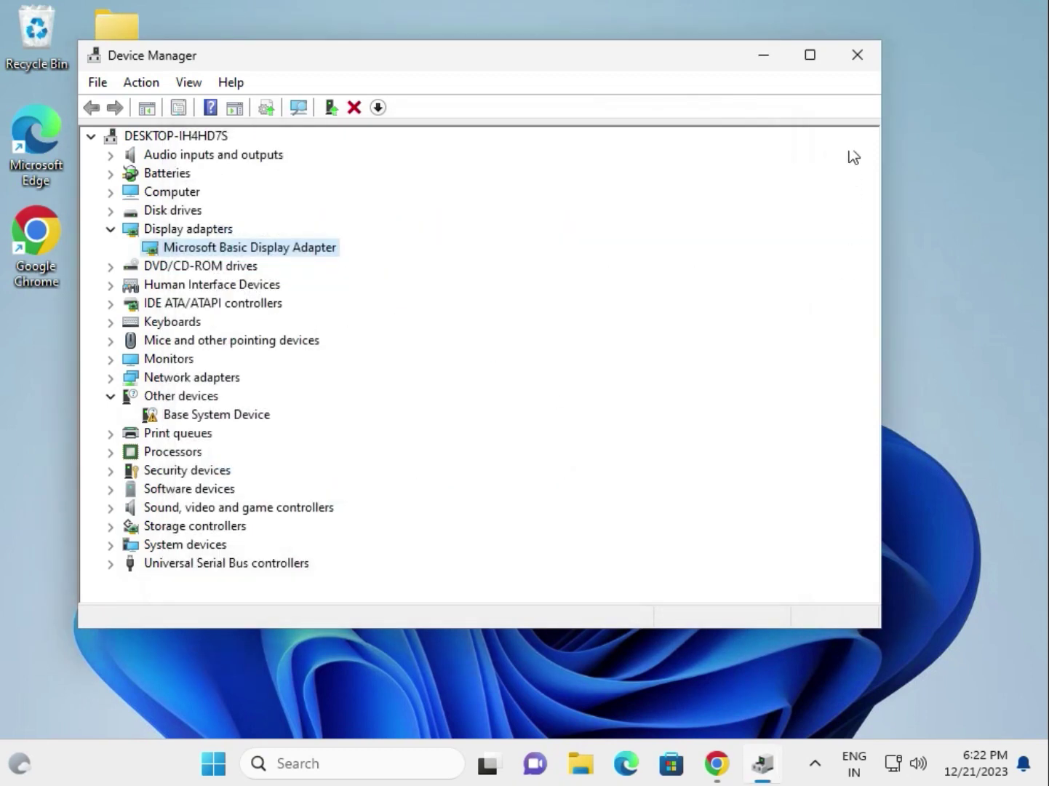
pyautogui.click(857, 54)
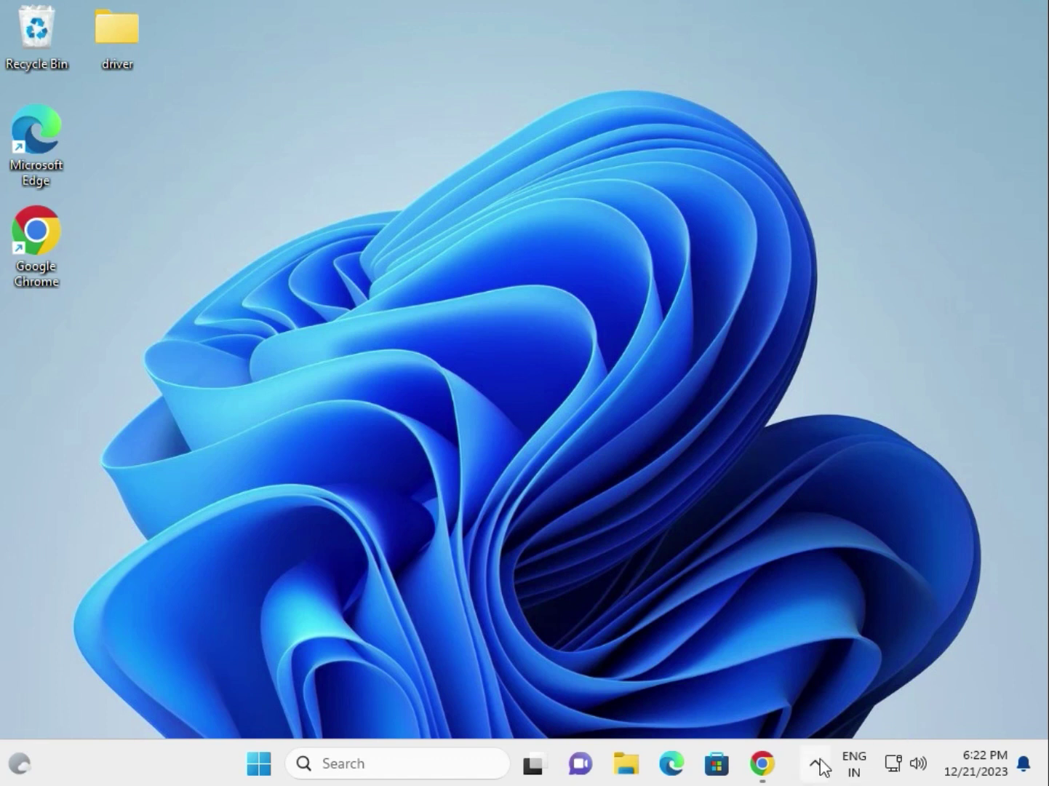
pyautogui.click(626, 763)
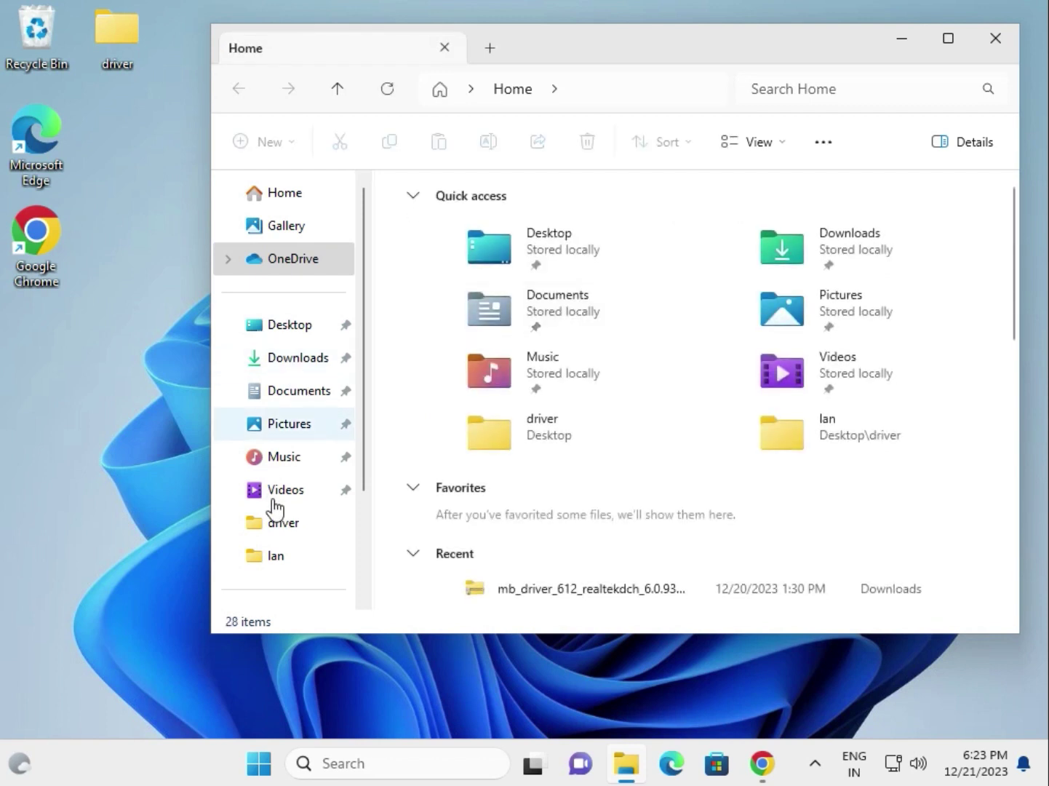
pyautogui.scroll(-3, 276, 505)
pyautogui.click(301, 458)
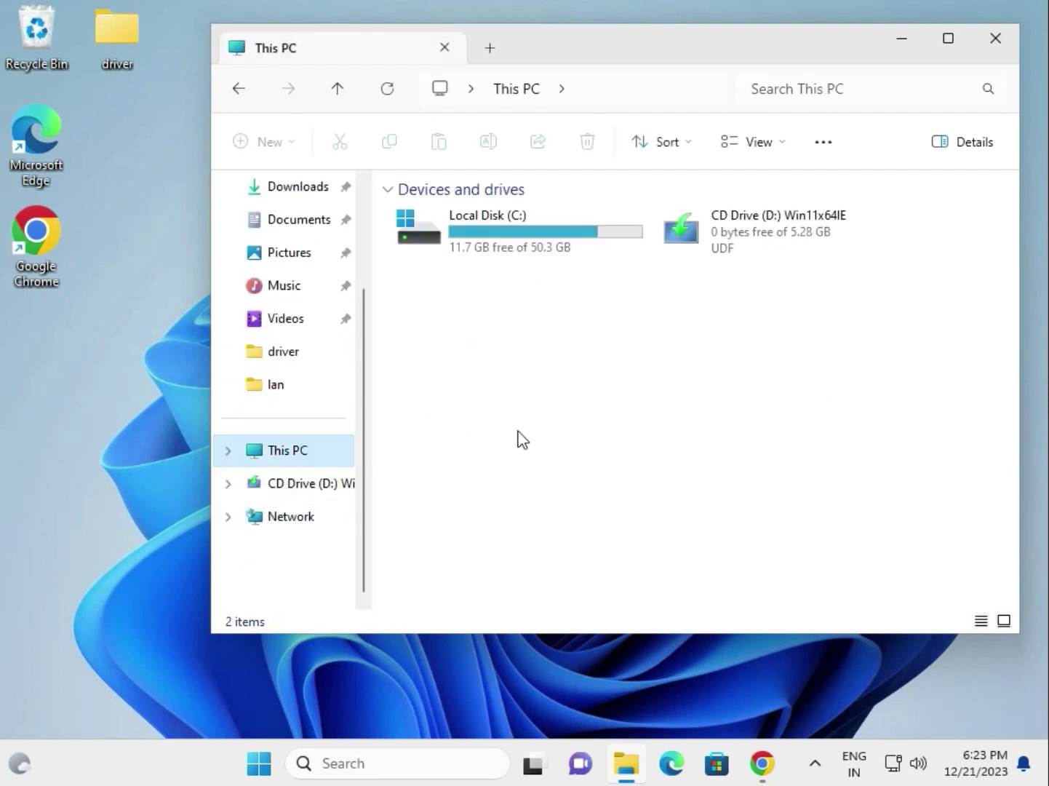
pyautogui.click(500, 247)
pyautogui.rightClick(500, 248)
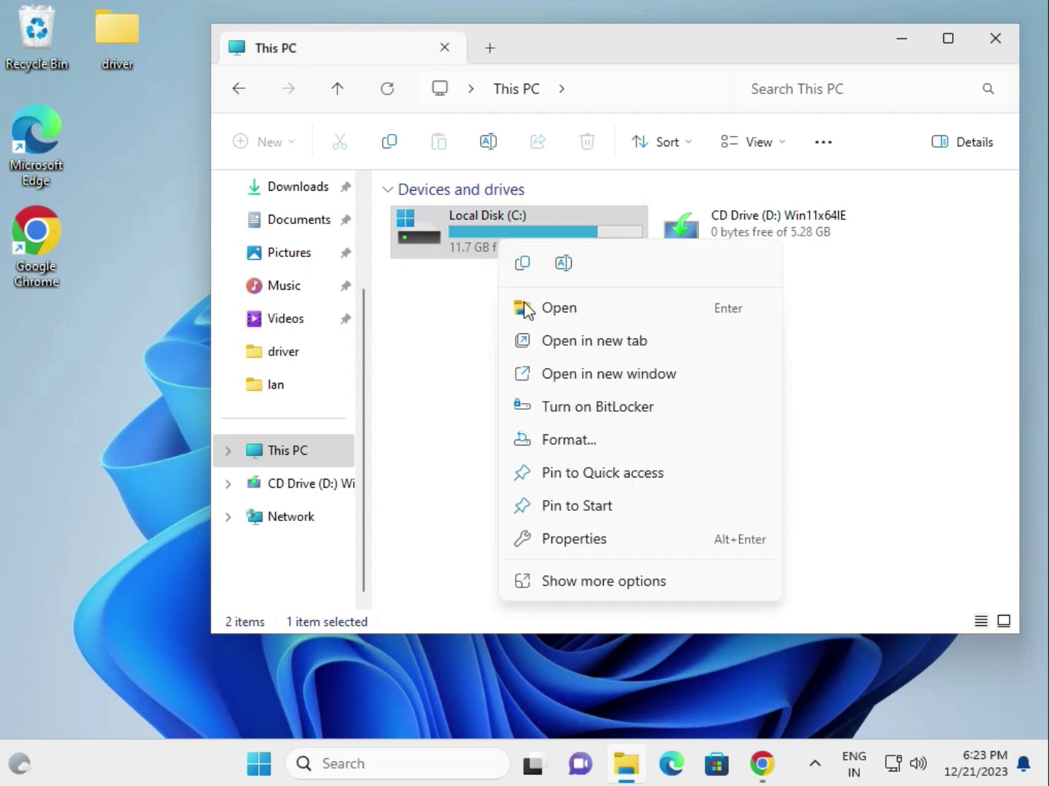
pyautogui.click(573, 588)
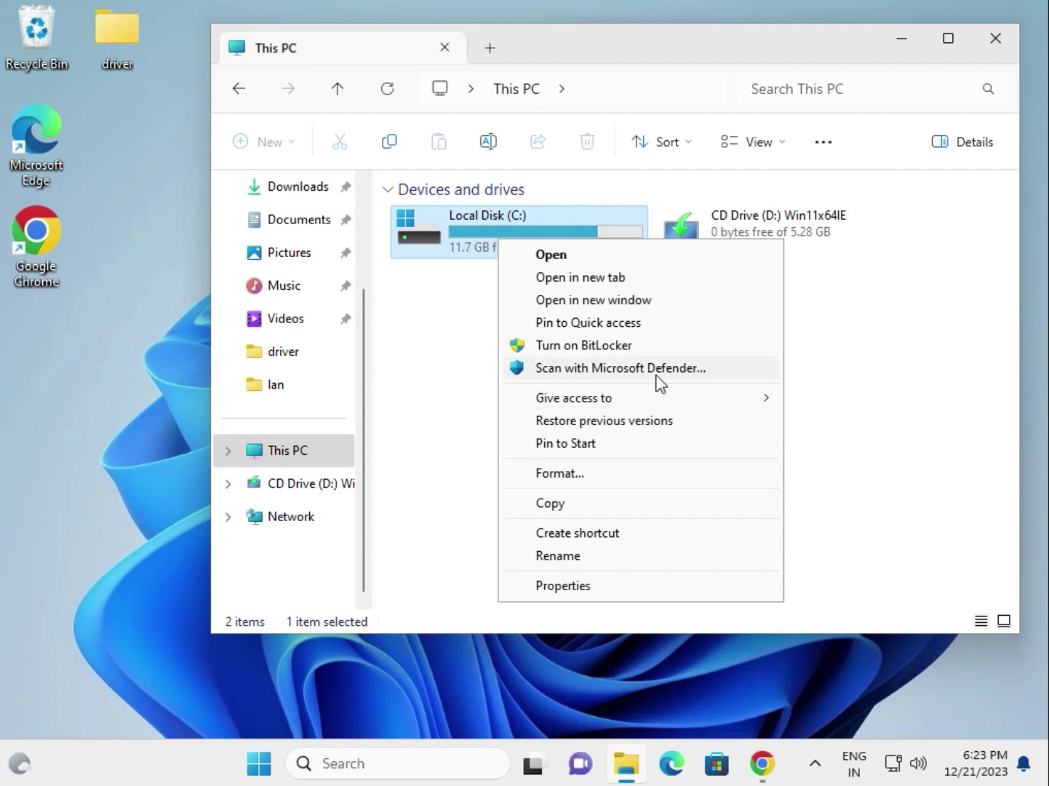
pyautogui.click(998, 34)
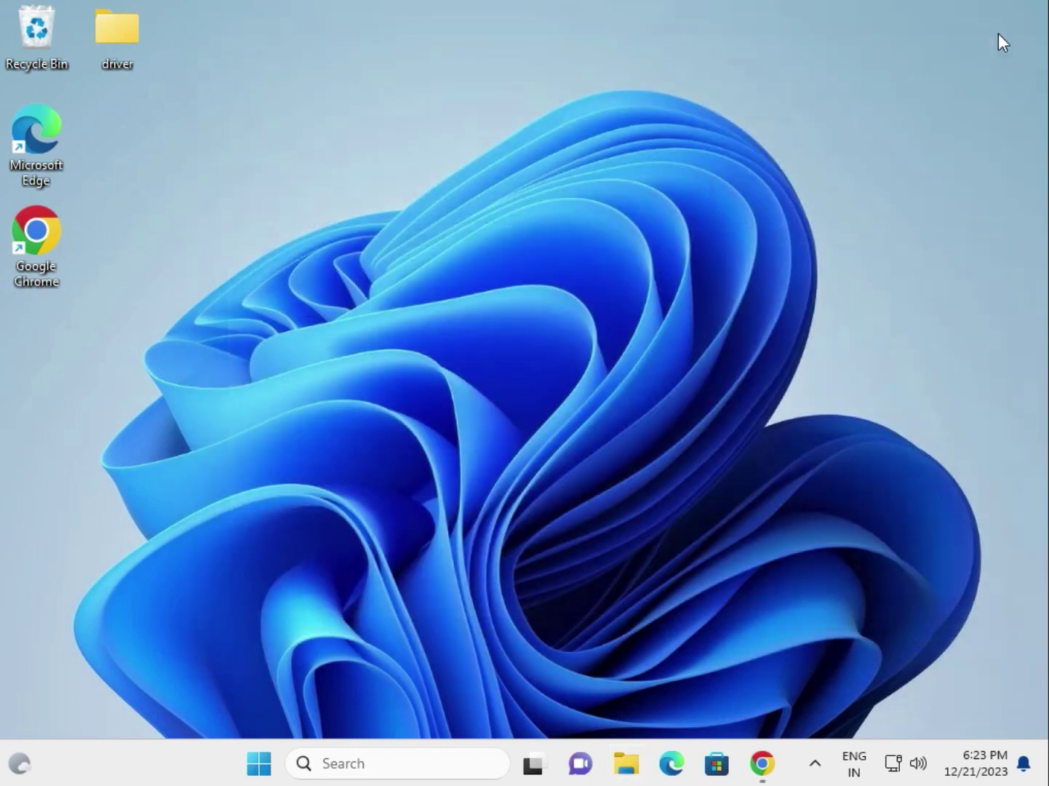
# Step: Open Windows Security from the hidden notification area icons
pyautogui.click(814, 762)
pyautogui.click(816, 701)
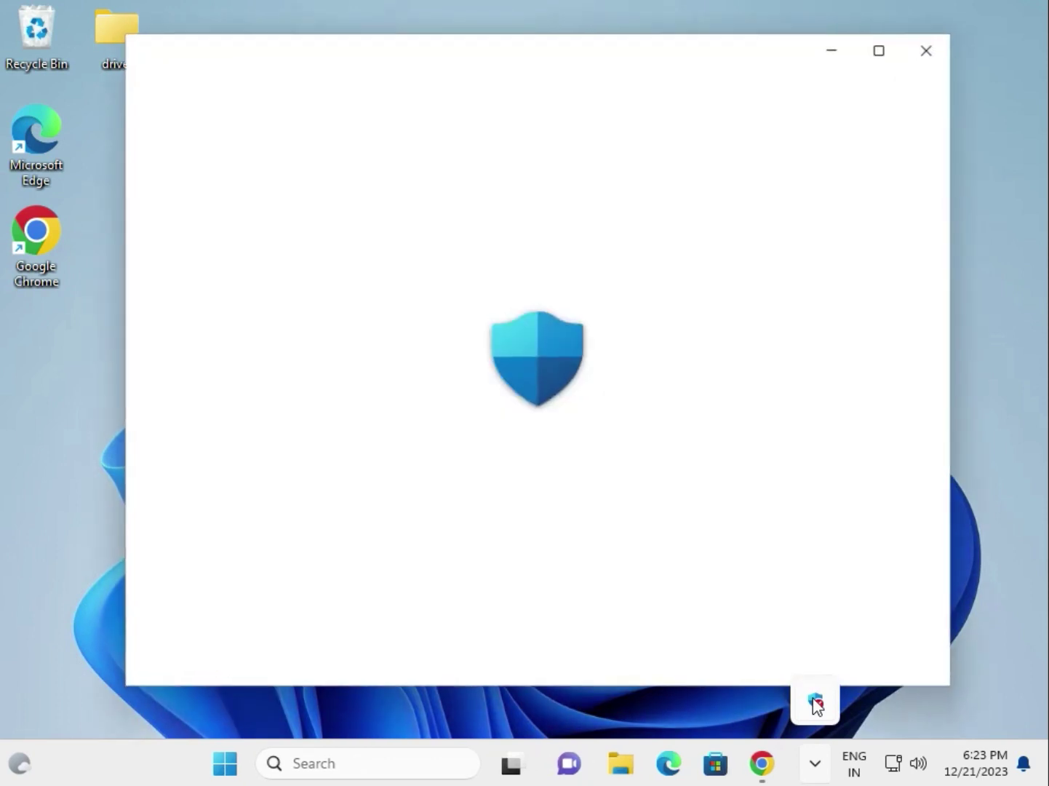
pyautogui.click(214, 763)
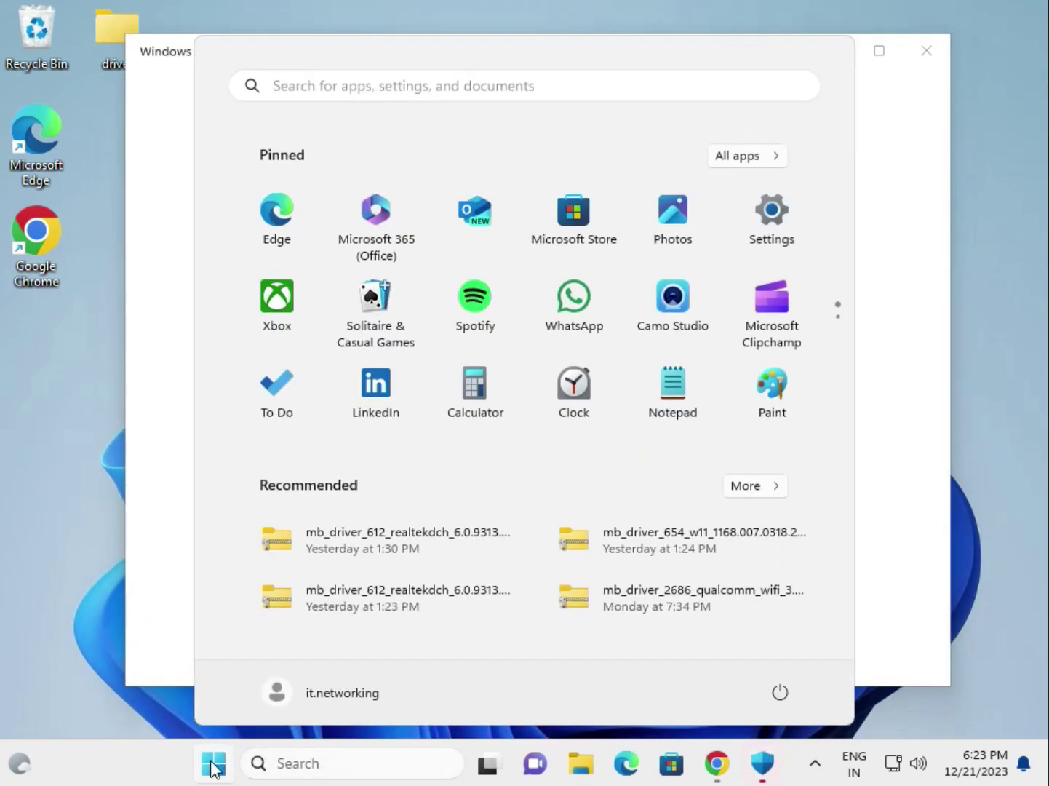
pyautogui.write('wi')
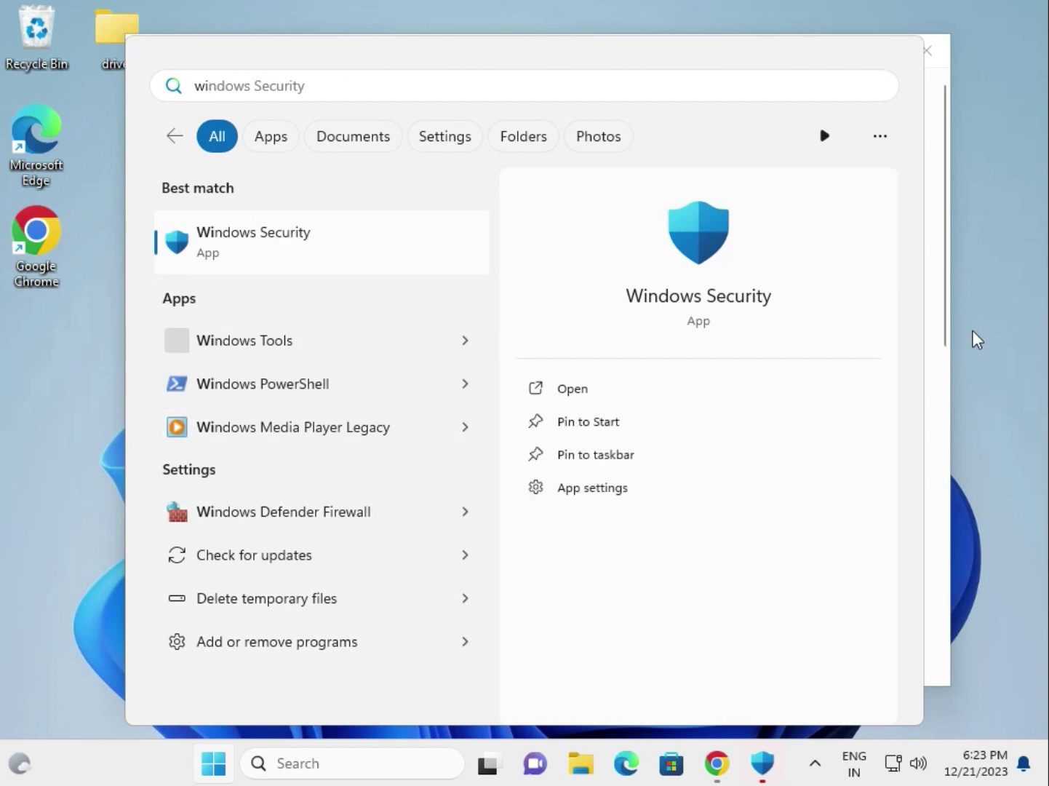
pyautogui.click(940, 358)
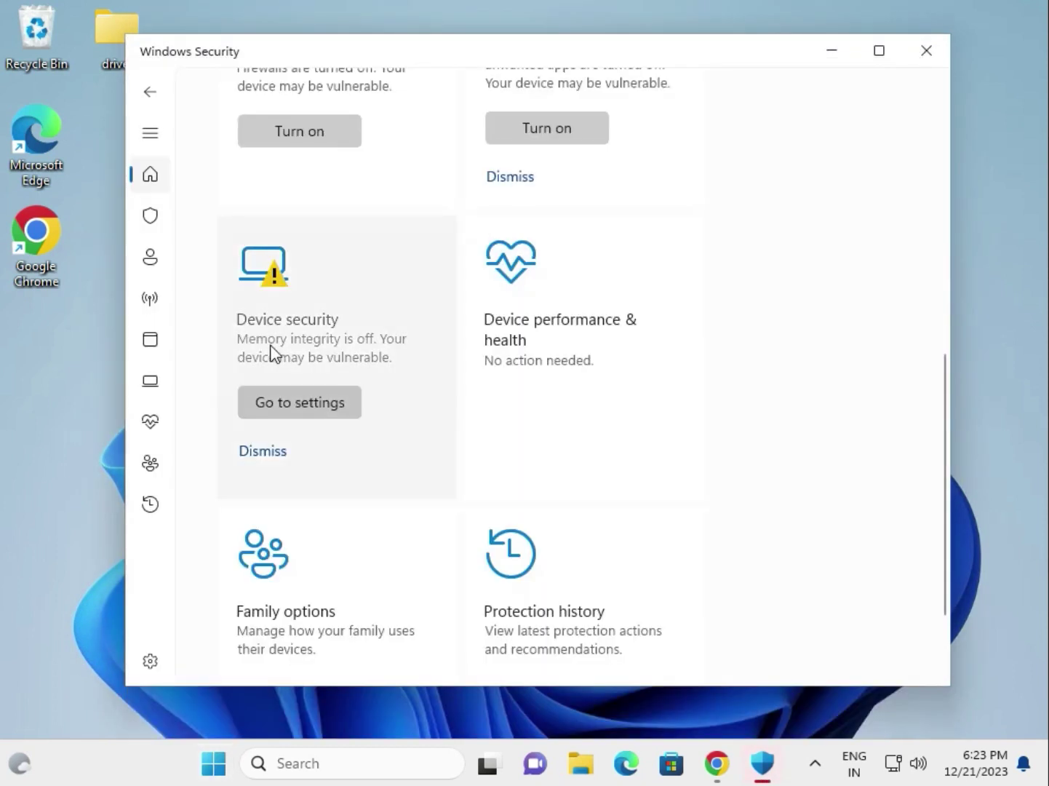
pyautogui.scroll(6, 273, 477)
pyautogui.scroll(1, 272, 331)
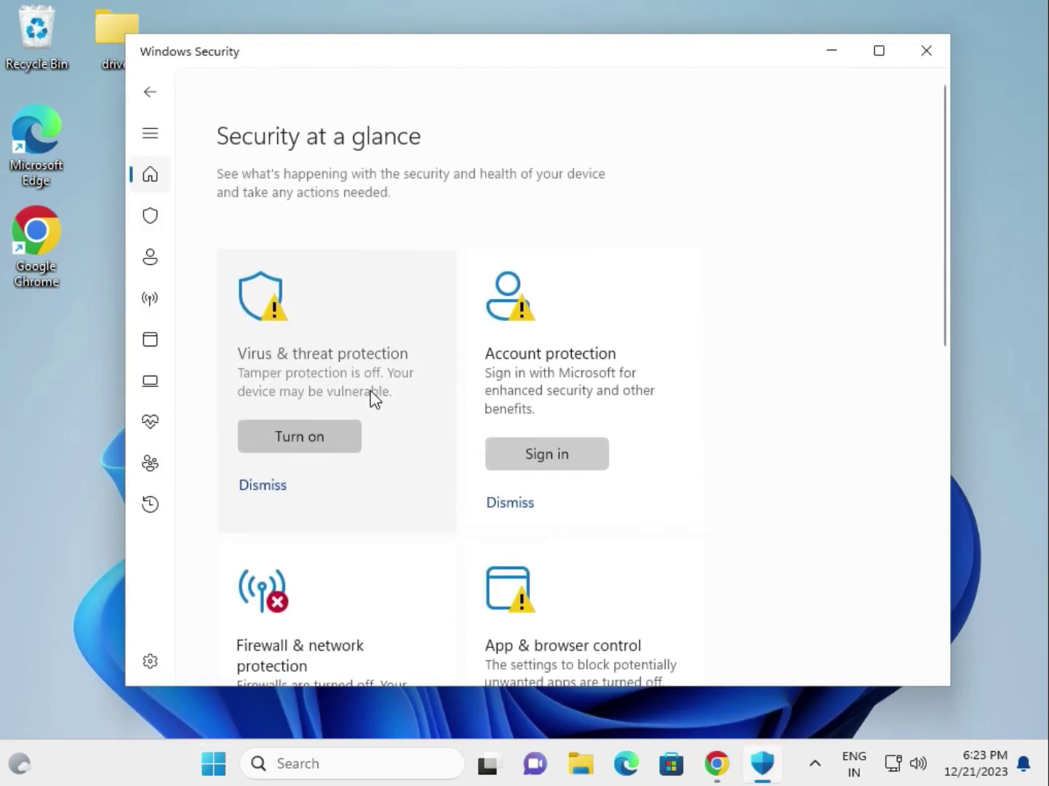
# Step: Choose Microsoft Defender Antivirus (offline scan) under Virus & threat protection scan options
pyautogui.click(331, 393)
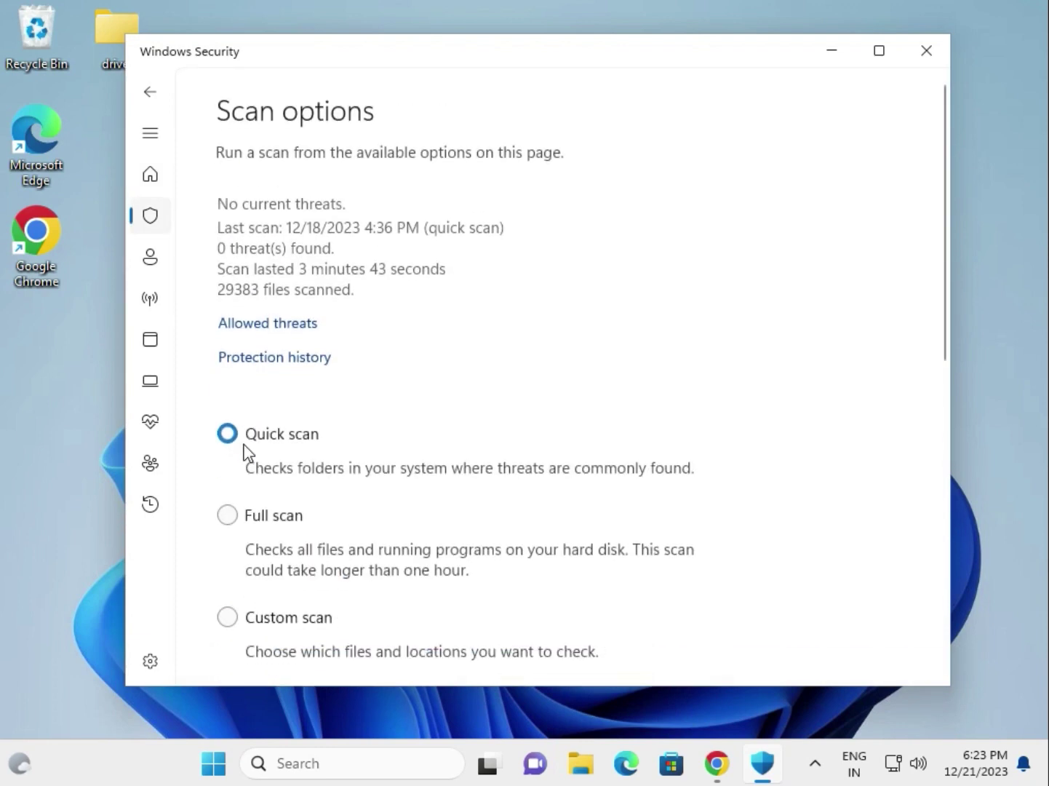
pyautogui.scroll(-4, 291, 529)
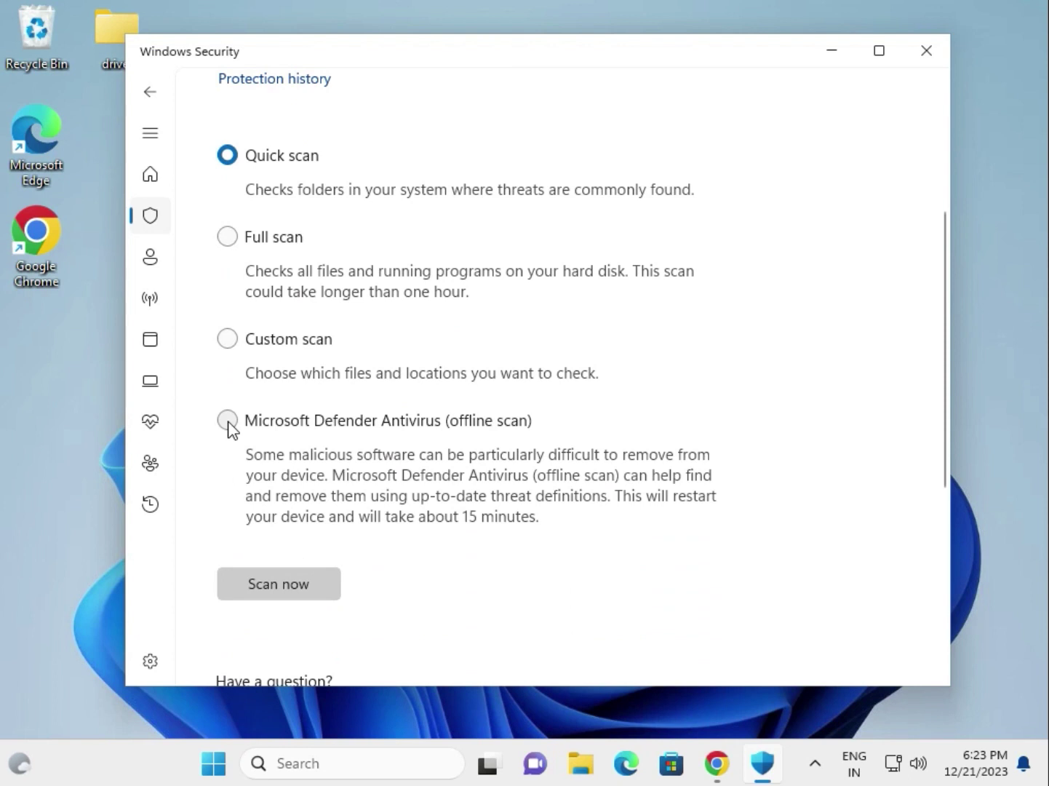
pyautogui.click(227, 422)
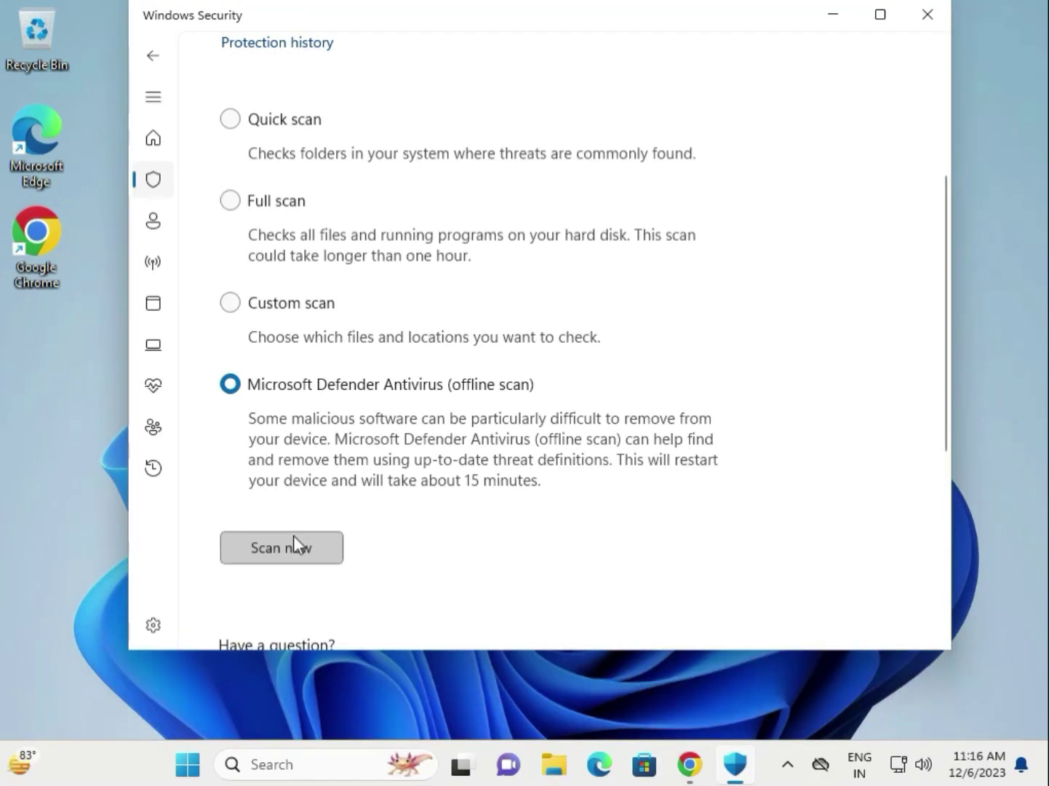
# Step: Start the offline scan, approve the admin prompt and dismiss the sign-out notice
pyautogui.click(293, 534)
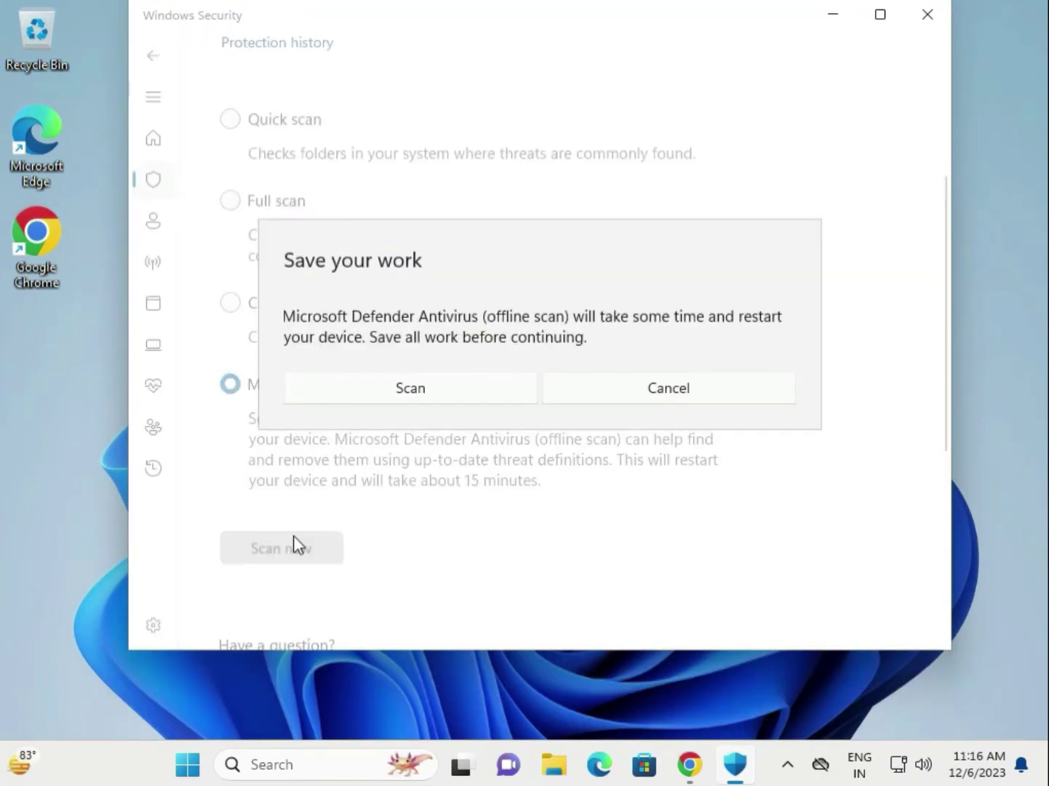
pyautogui.click(385, 392)
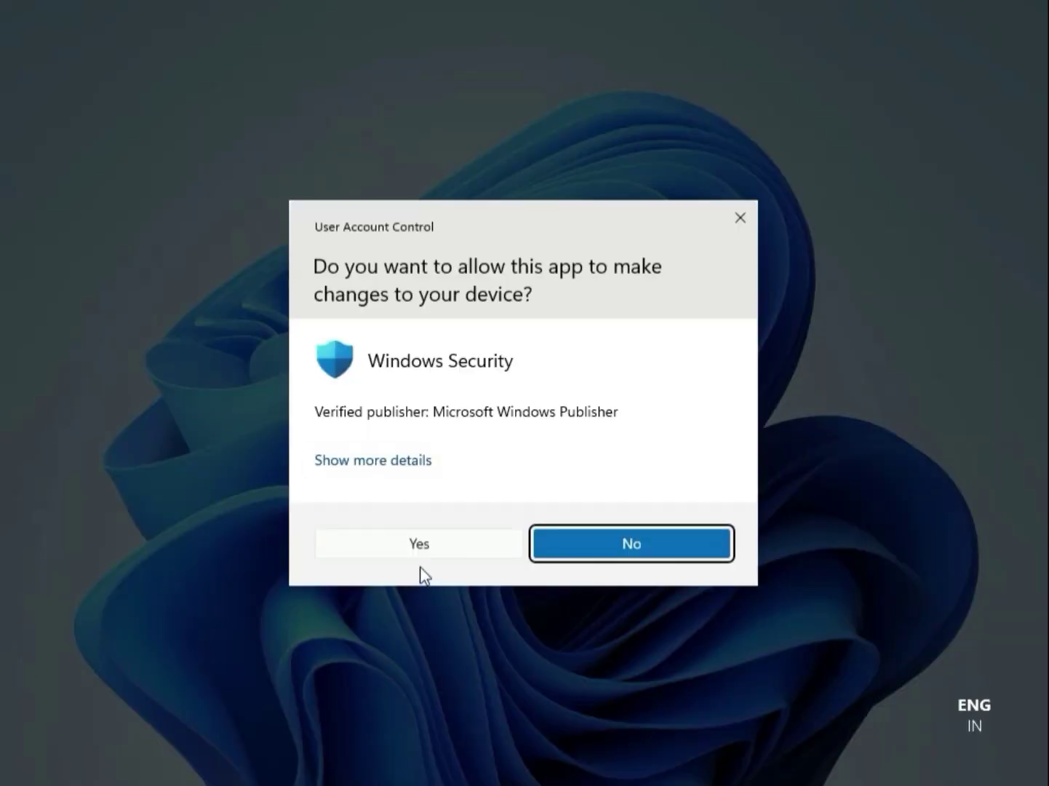
pyautogui.click(420, 544)
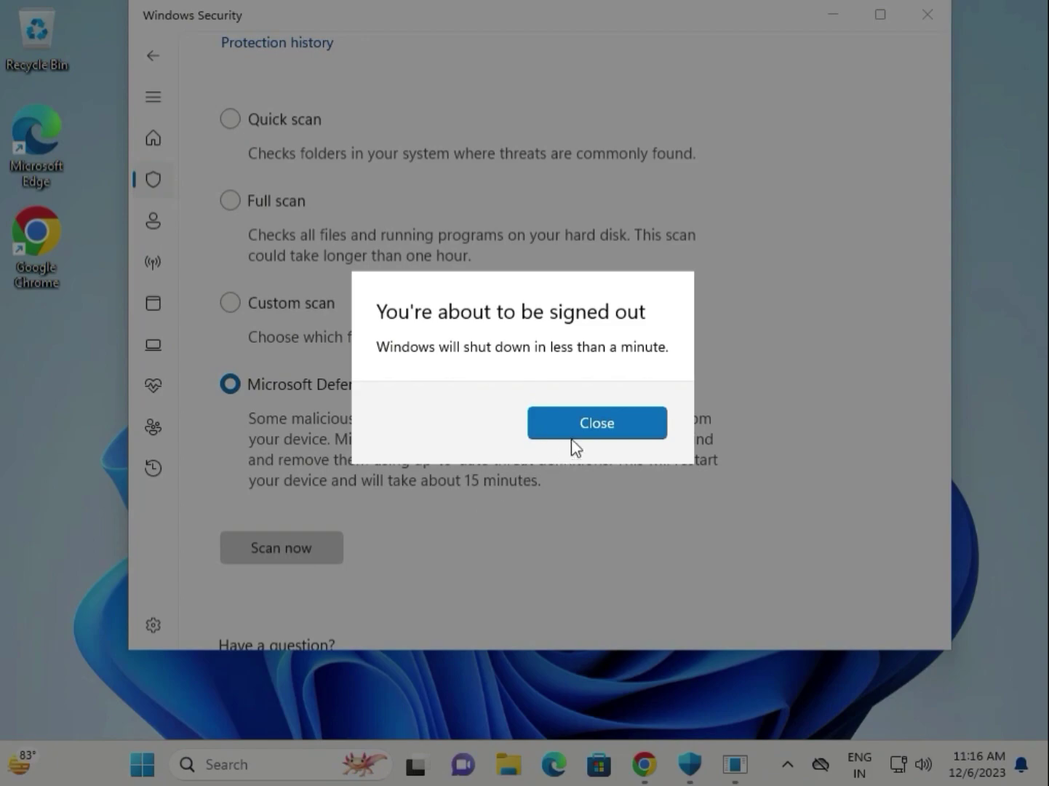
pyautogui.click(584, 428)
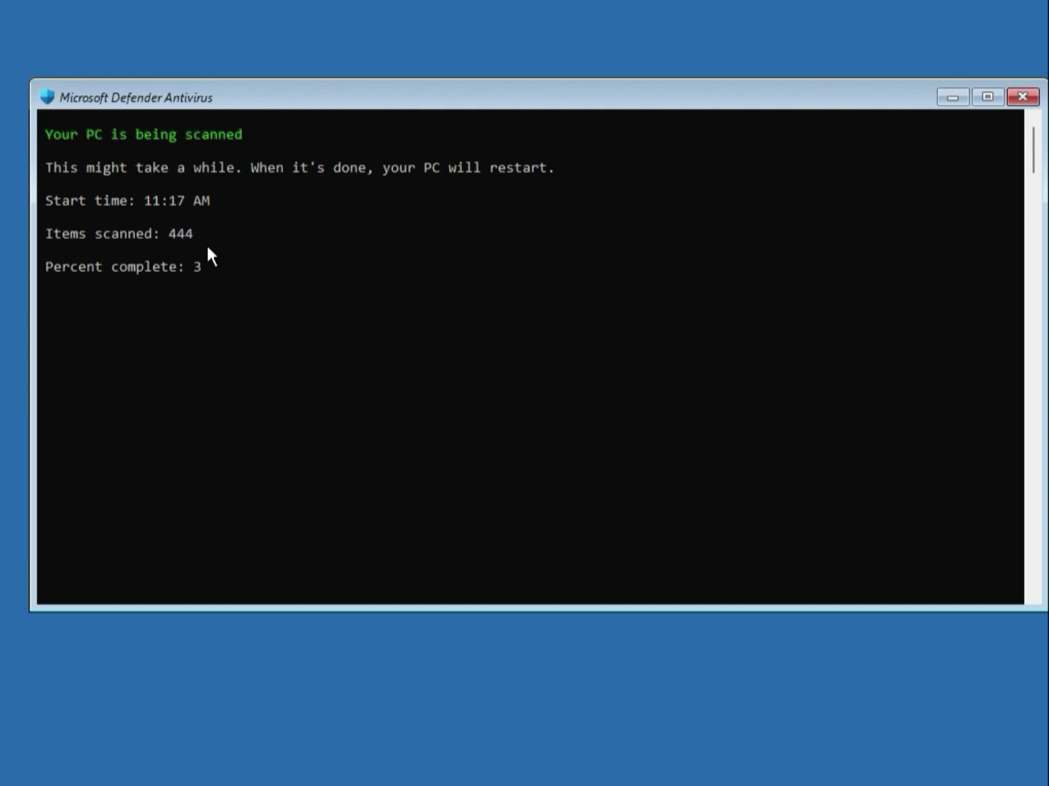
# Step: Keep the Defender offline scan progressing until Windows restarts back to the desktop
pyautogui.click(201, 267)
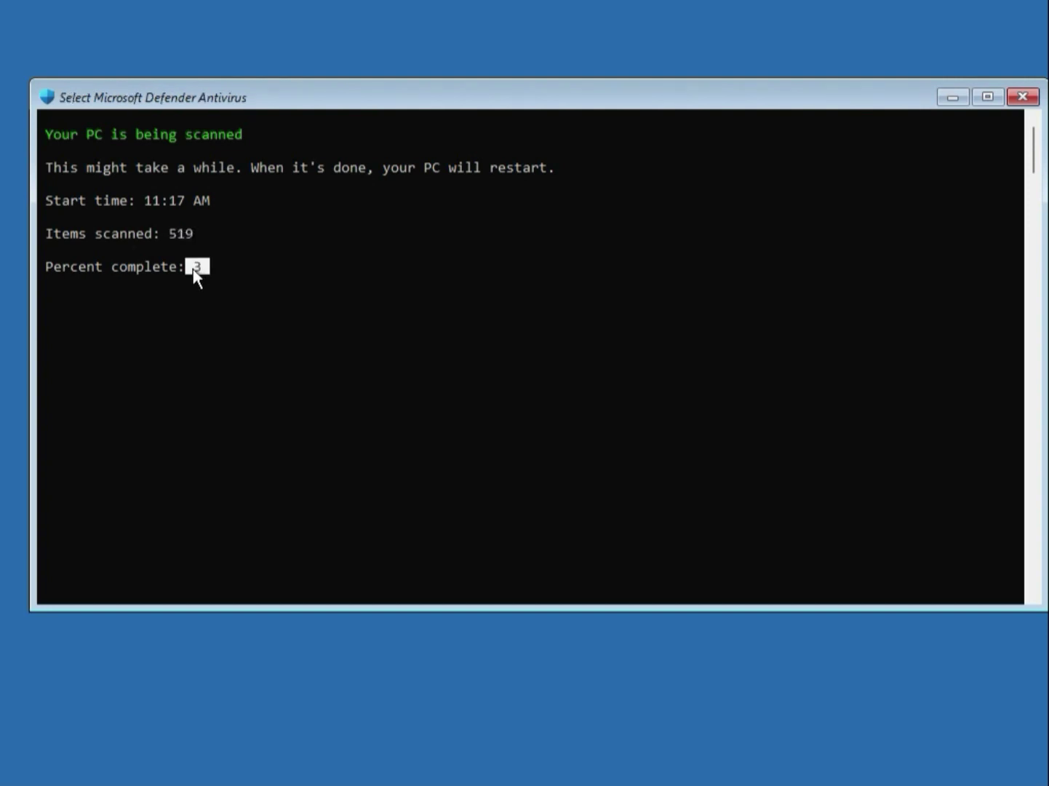
pyautogui.click(230, 350)
pyautogui.press('Escape')
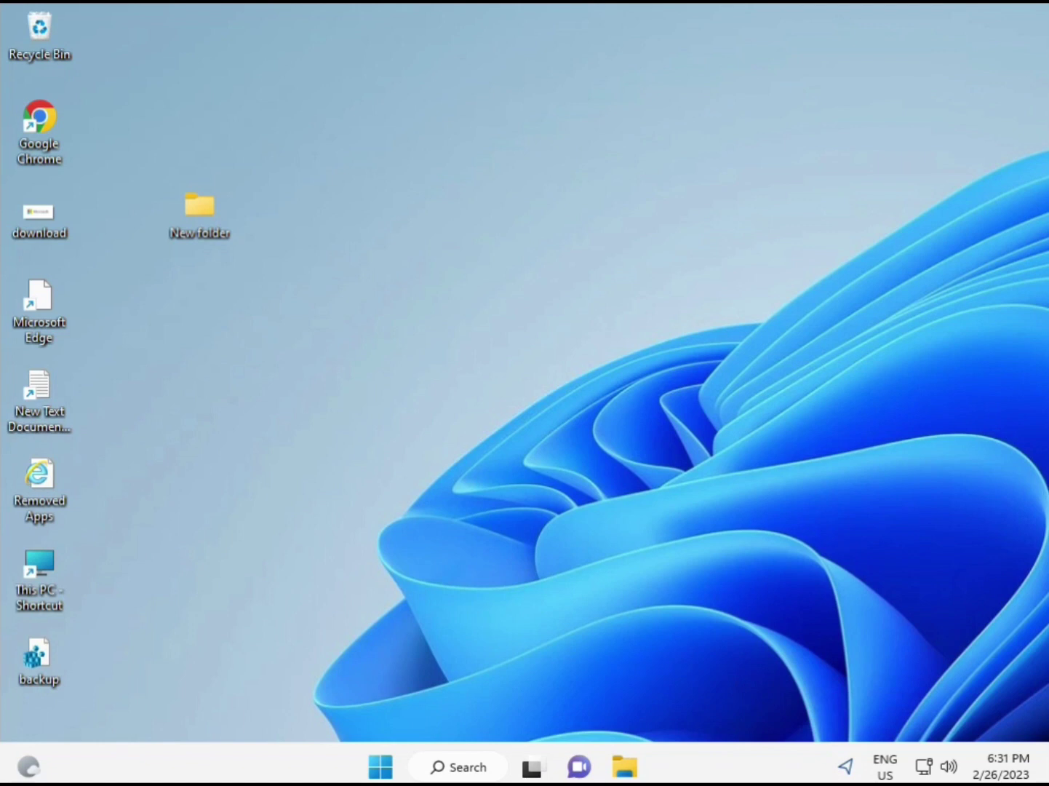
# Step: Search for cmd and launch Command Prompt as administrator, approving the UAC prompt
pyautogui.click(379, 766)
pyautogui.write('cmd')
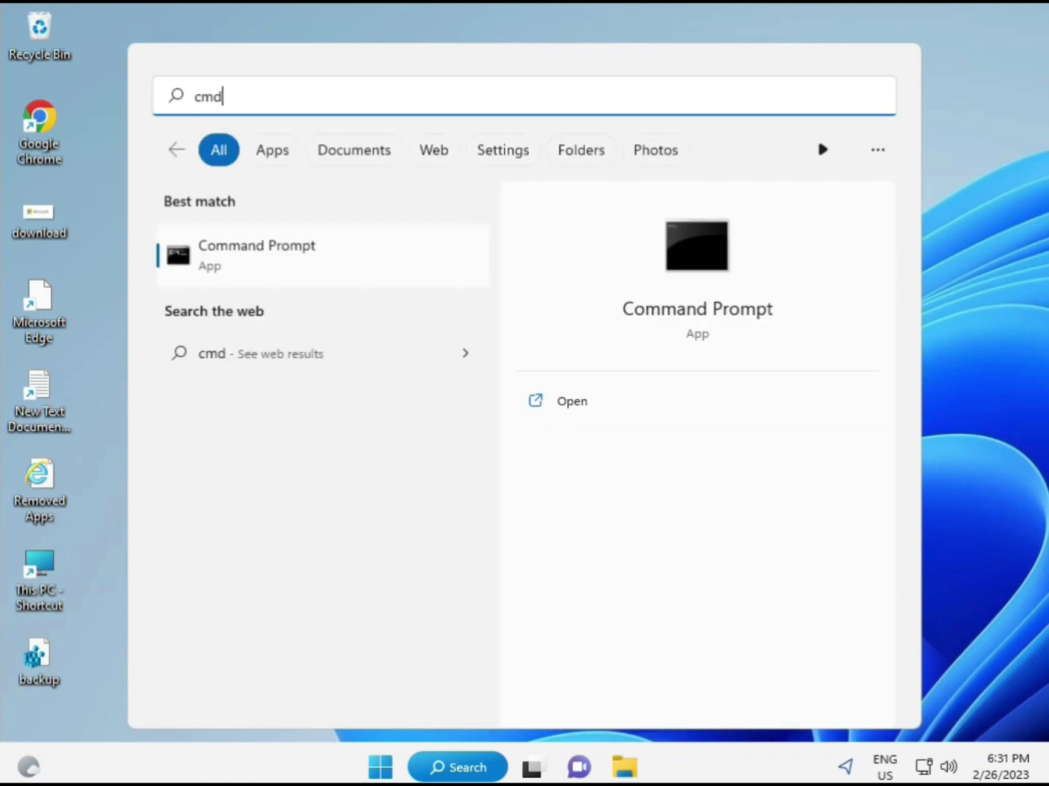
pyautogui.click(230, 249)
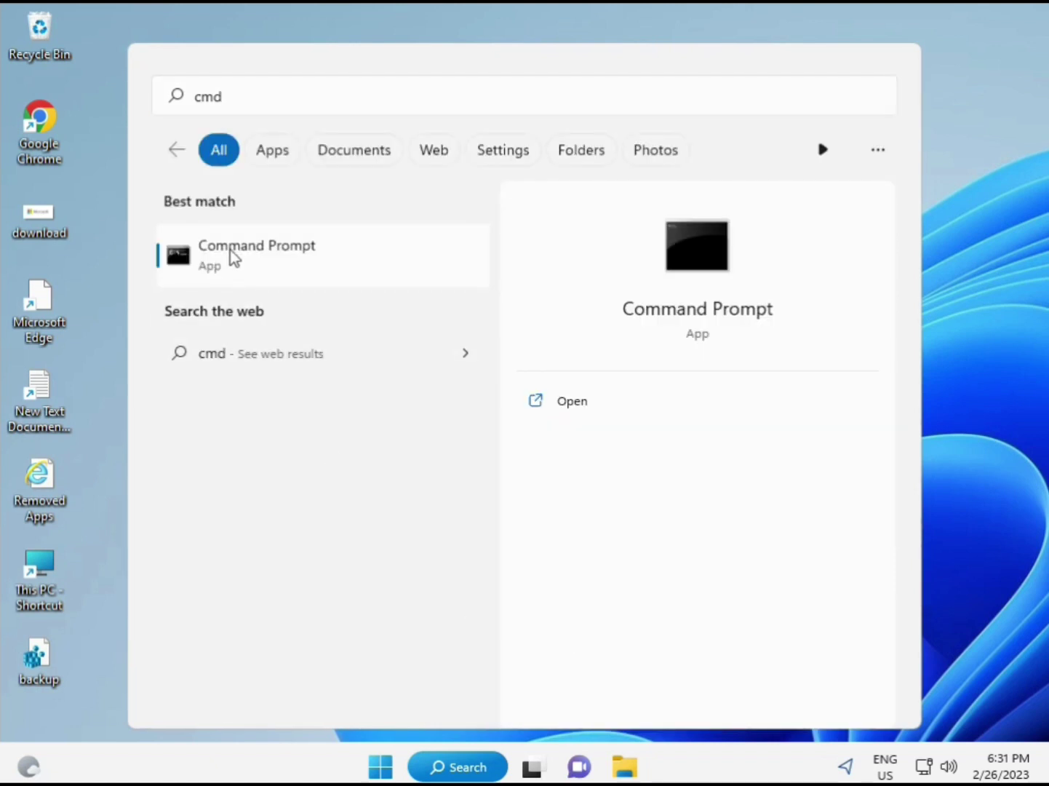
pyautogui.rightClick(267, 255)
pyautogui.click(324, 277)
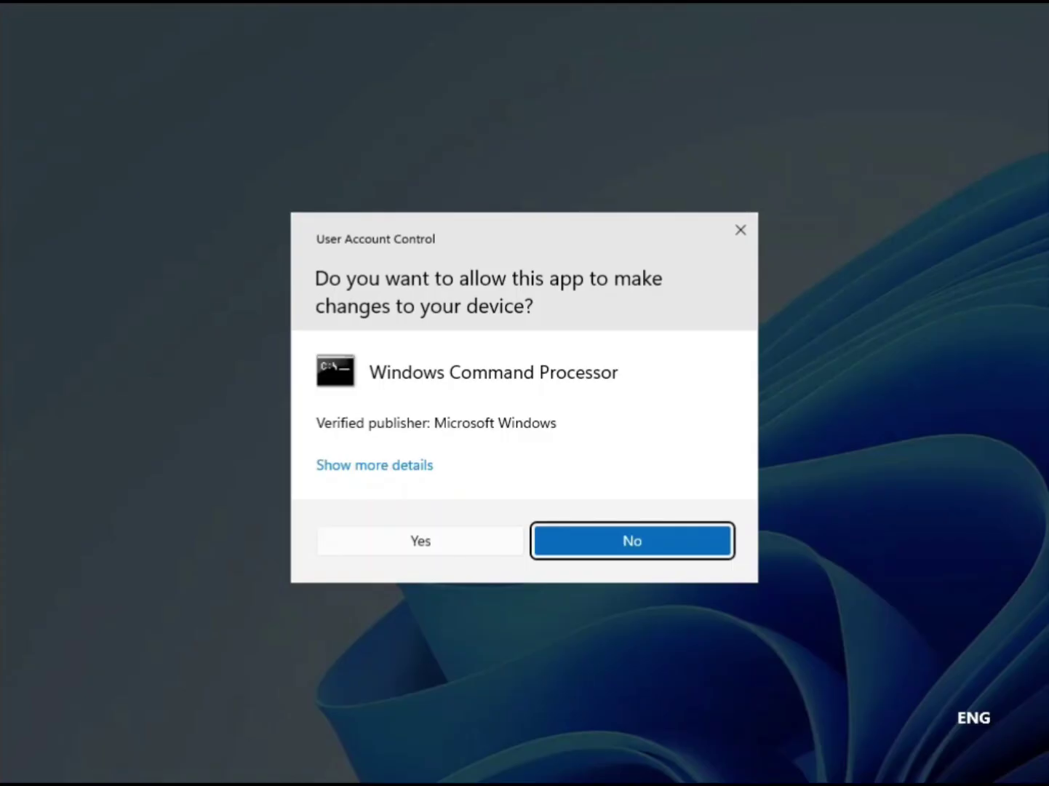
pyautogui.click(430, 539)
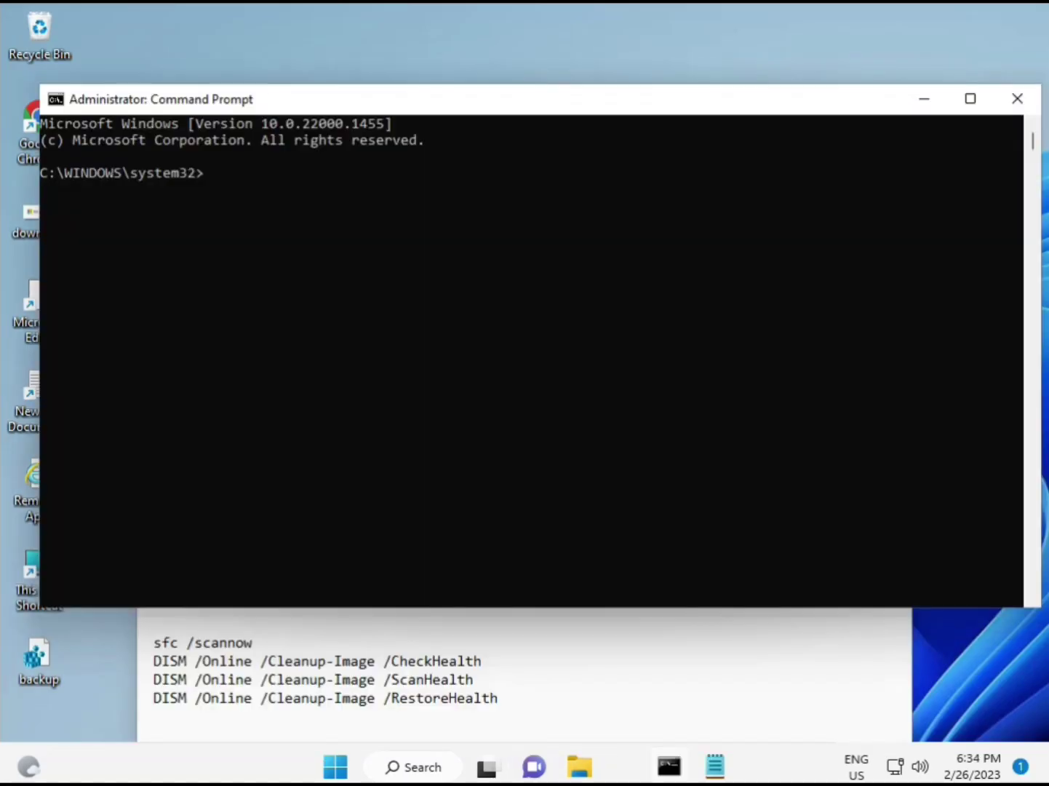
# Step: Run sfc /scannow at the C:\WINDOWS\system32 prompt of the elevated console
pyautogui.click(210, 169)
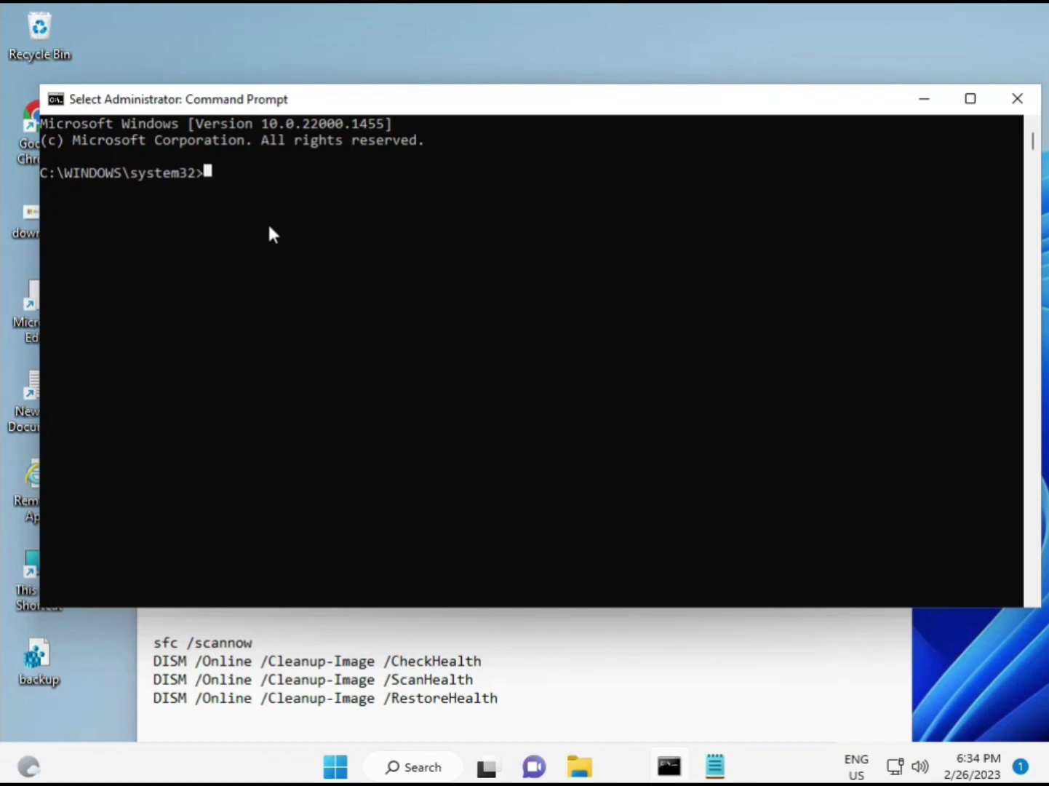
pyautogui.press('Escape')
pyautogui.write('sca')
pyautogui.press('BackSpace')
pyautogui.press('BackSpace')
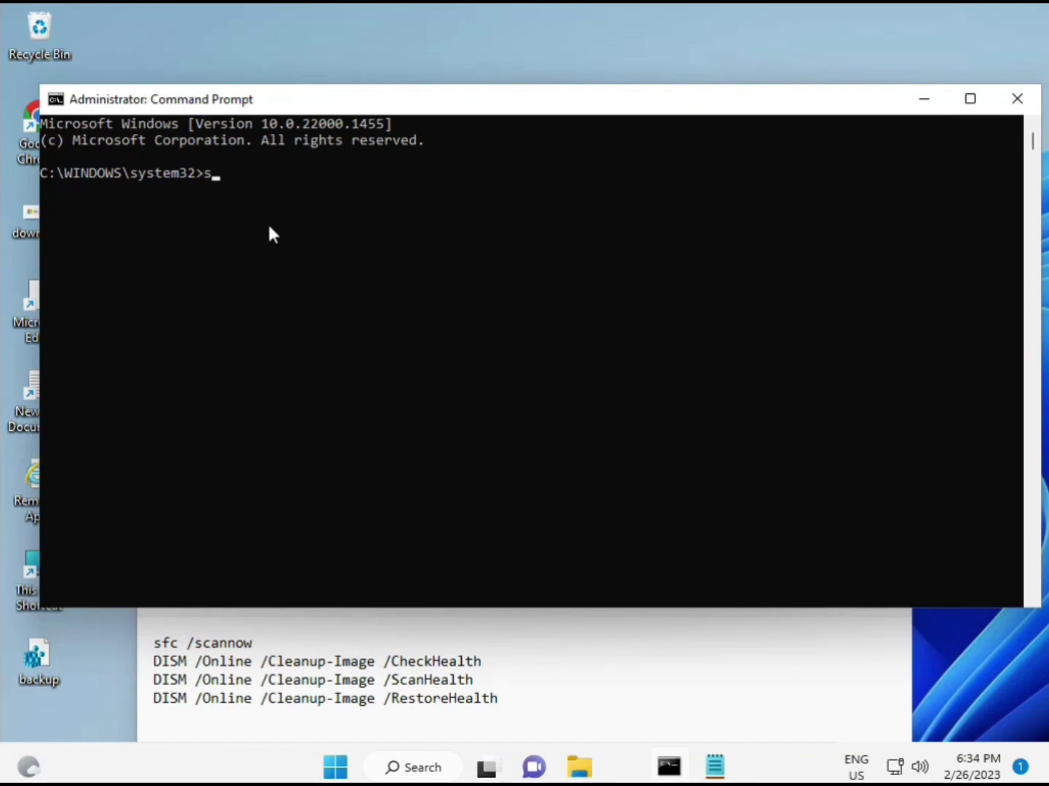
pyautogui.press('BackSpace')
pyautogui.write('sfc /scannow')
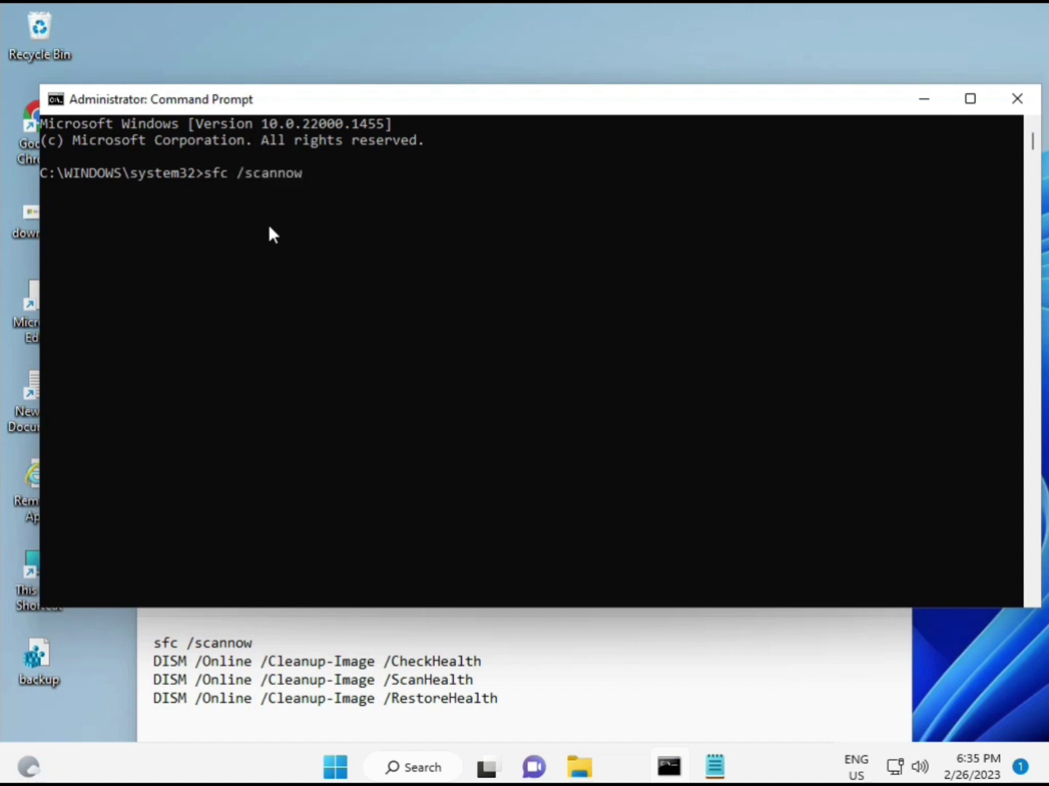
pyautogui.press('Return')
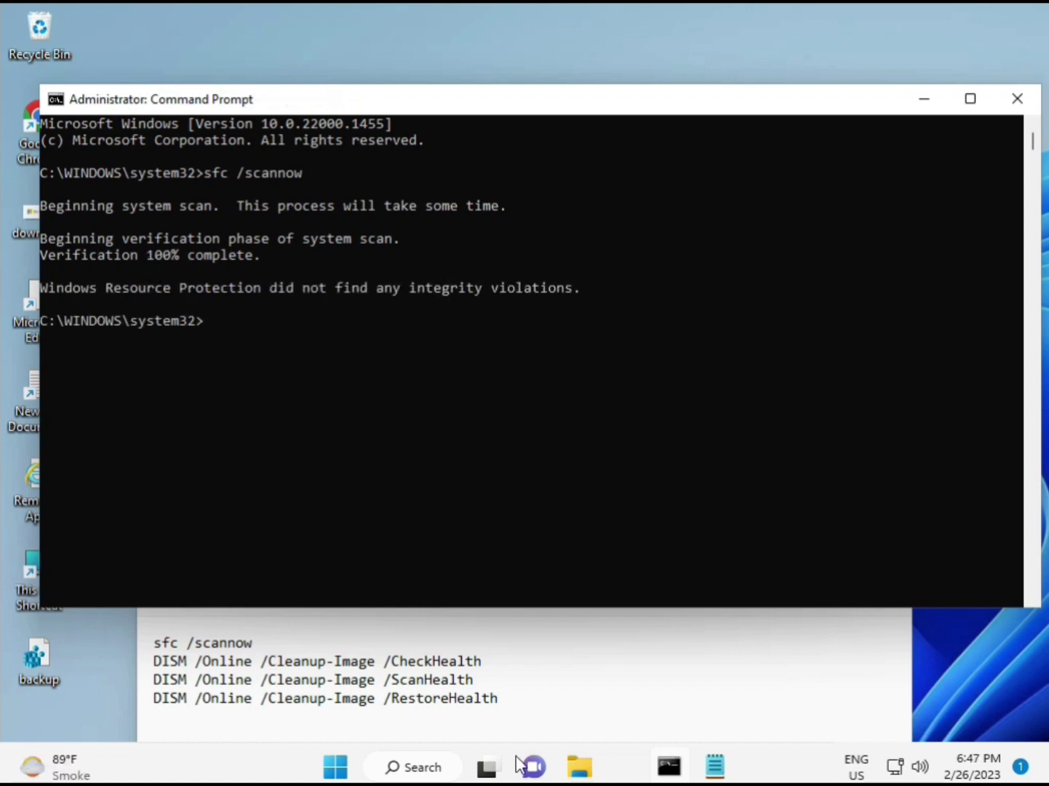
# Step: Copy the DISM CheckHealth command line from the Notepad notes
pyautogui.moveTo(154, 661); pyautogui.dragTo(492, 663)
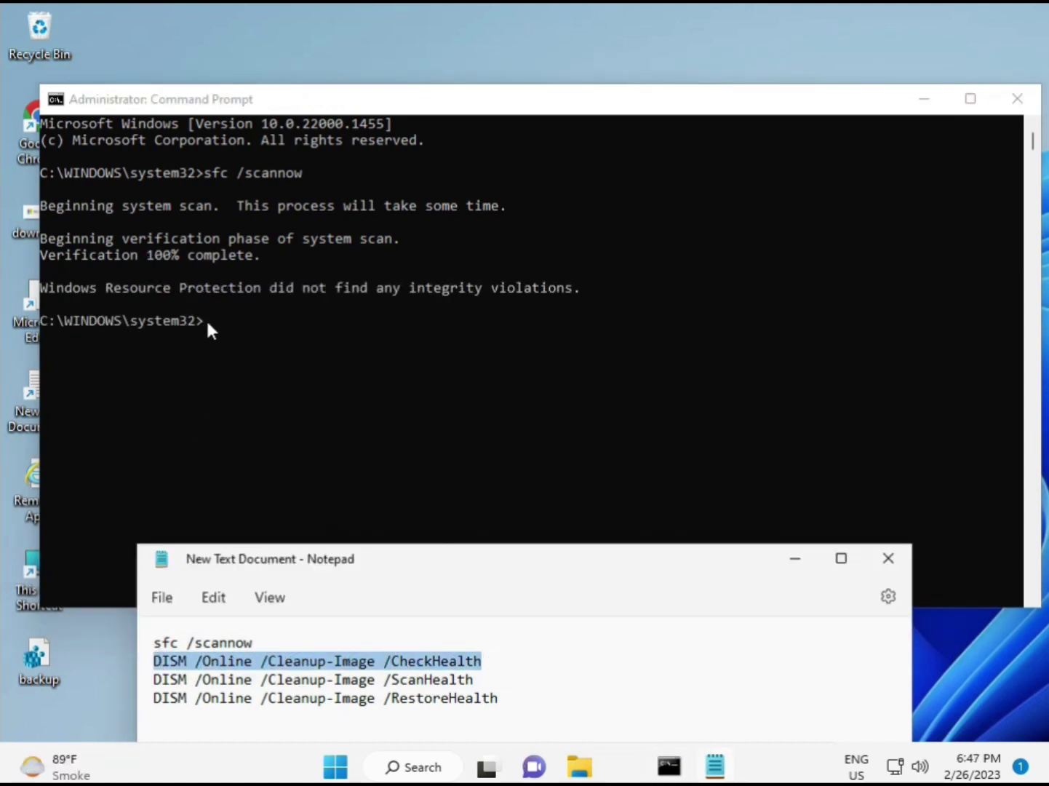
pyautogui.rightClick(277, 663)
pyautogui.click(329, 349)
pyautogui.click(209, 320)
pyautogui.click(205, 317)
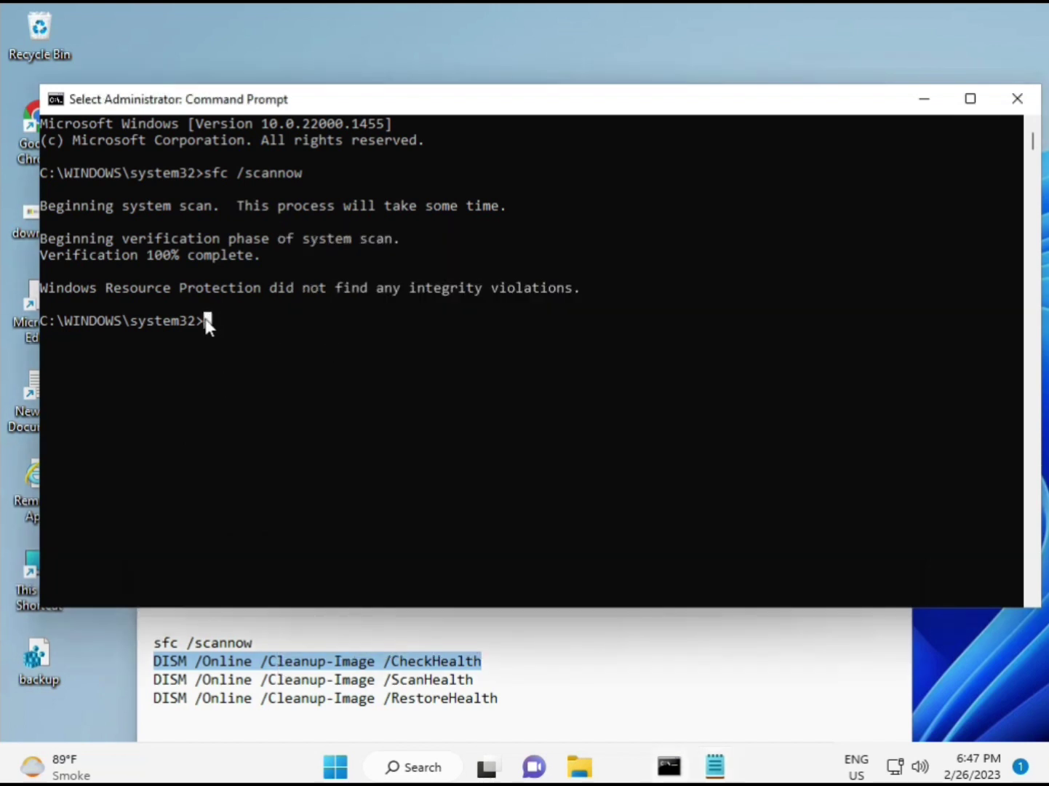
# Step: Paste and run DISM /Online /Cleanup-Image /CheckHealth in the admin Command Prompt
pyautogui.rightClick(82, 97)
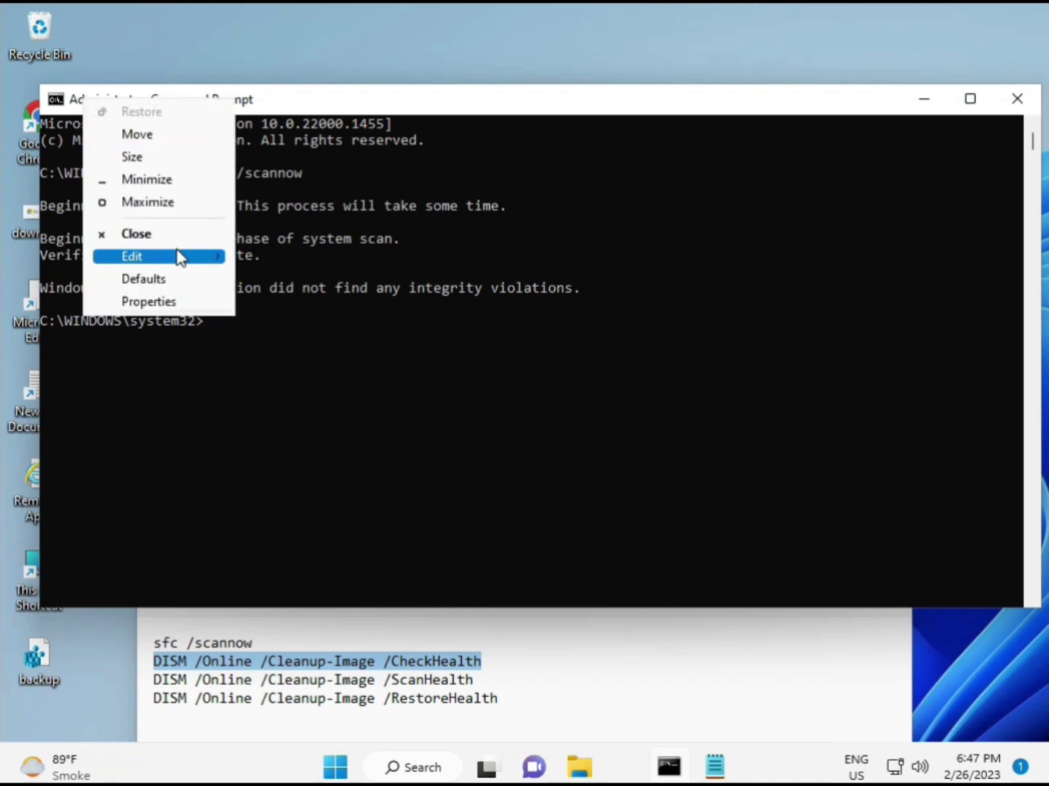
pyautogui.moveTo(179, 258)
pyautogui.click(276, 301)
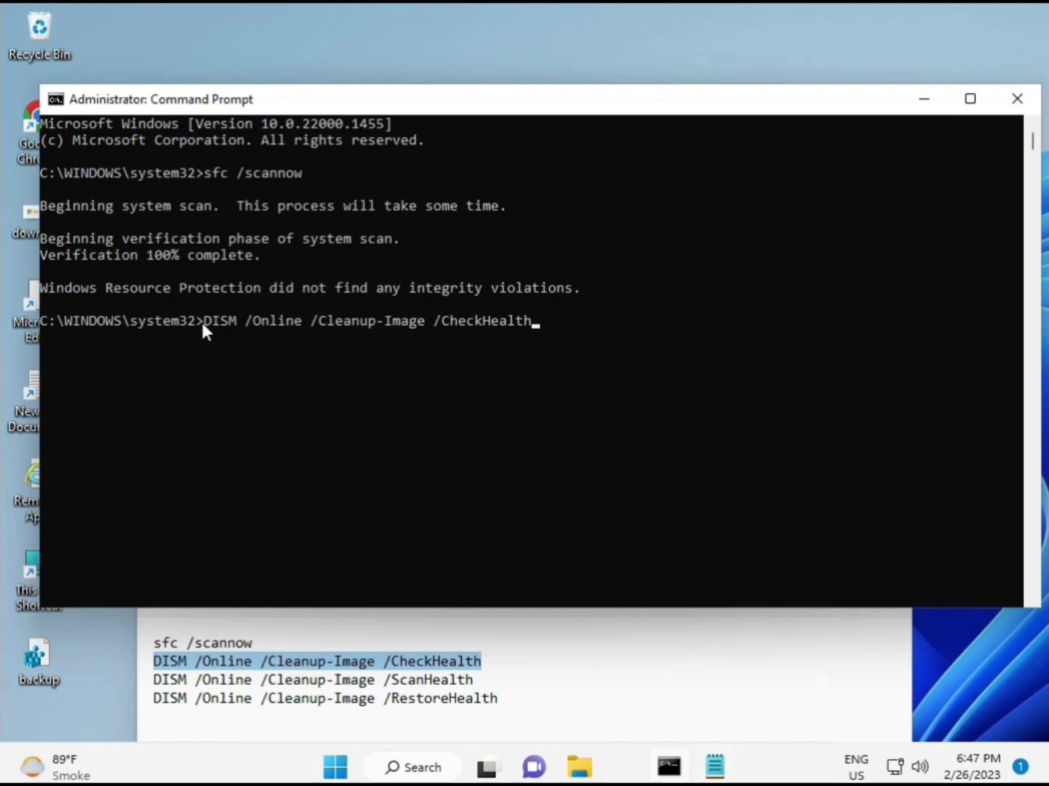
pyautogui.click(202, 324)
pyautogui.press('Escape')
pyautogui.press('Return')
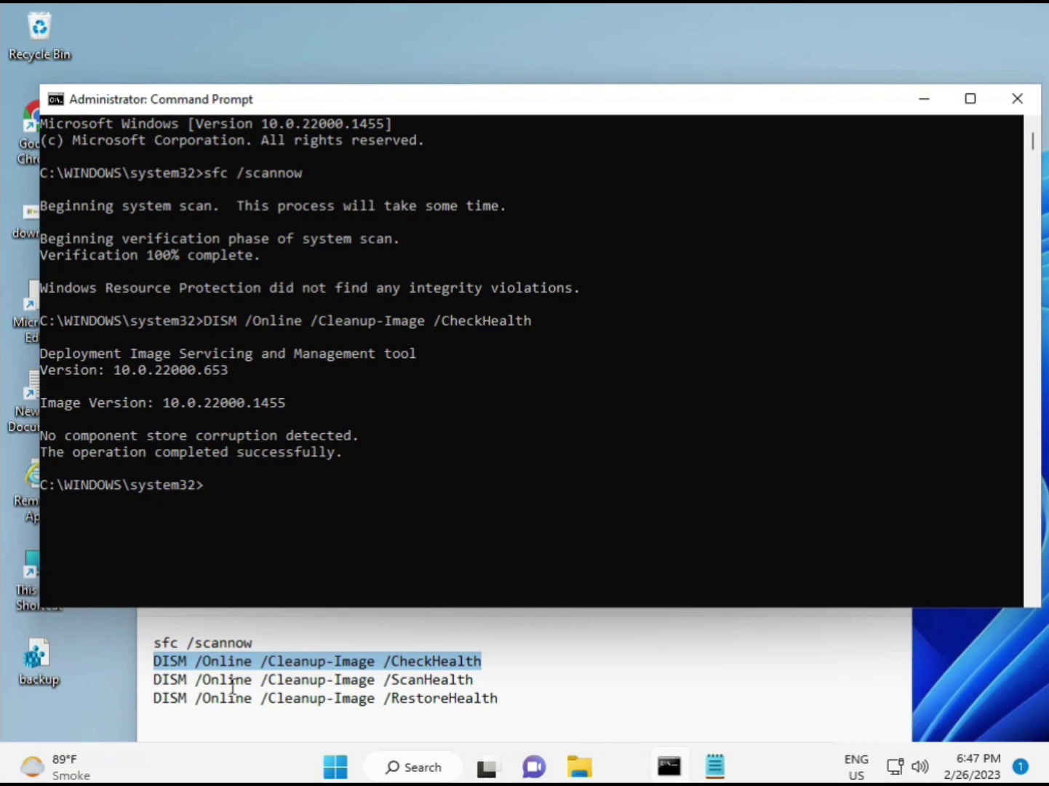
pyautogui.moveTo(152, 680); pyautogui.dragTo(507, 673)
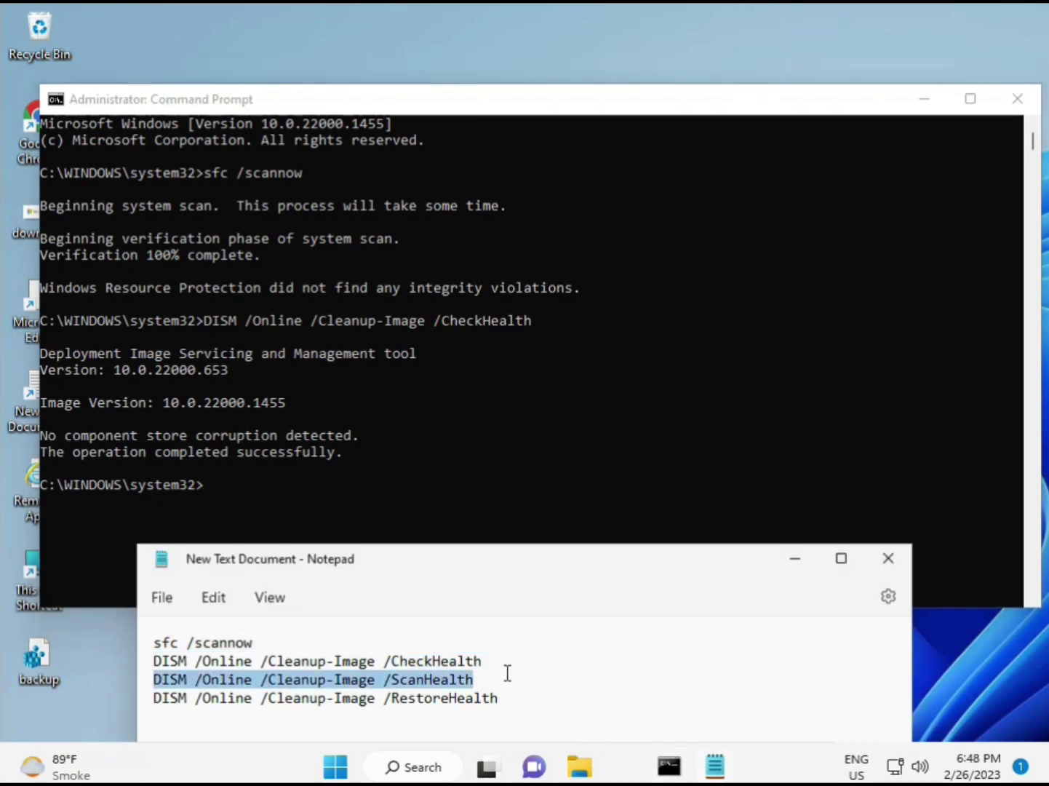
# Step: Copy the ScanHealth line and run DISM /Online /Cleanup-Image /ScanHealth in the console
pyautogui.rightClick(460, 687)
pyautogui.click(508, 384)
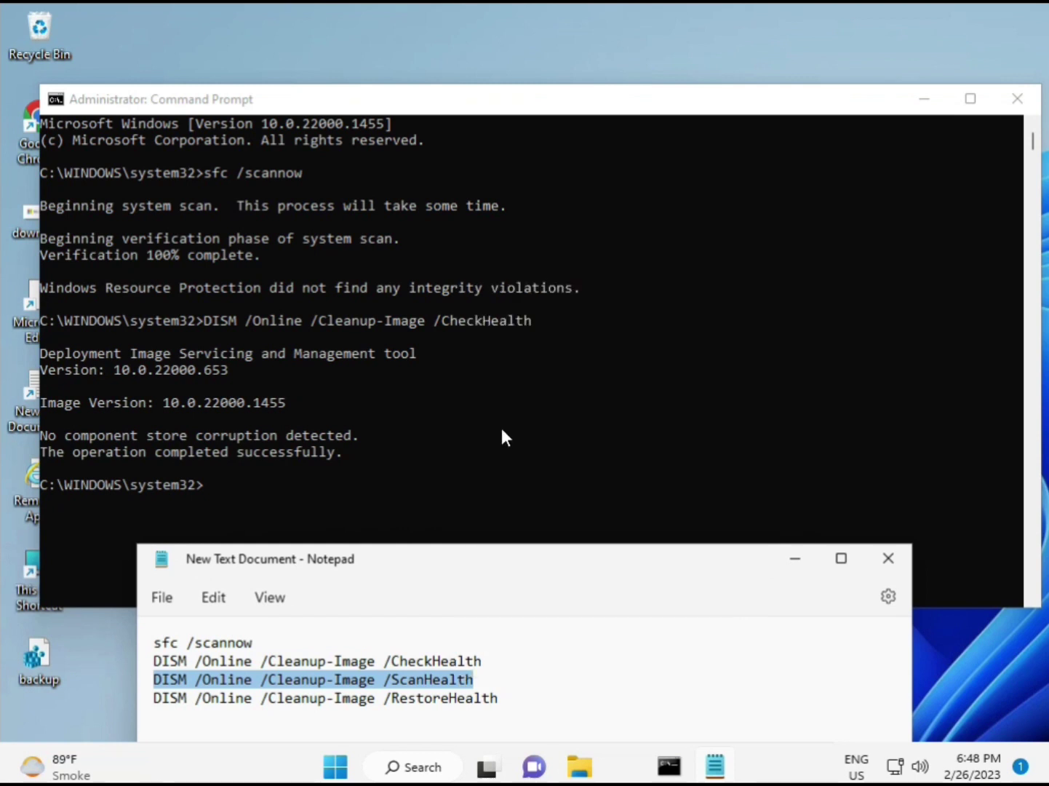
pyautogui.click(245, 495)
pyautogui.click(210, 489)
pyautogui.rightClick(209, 489)
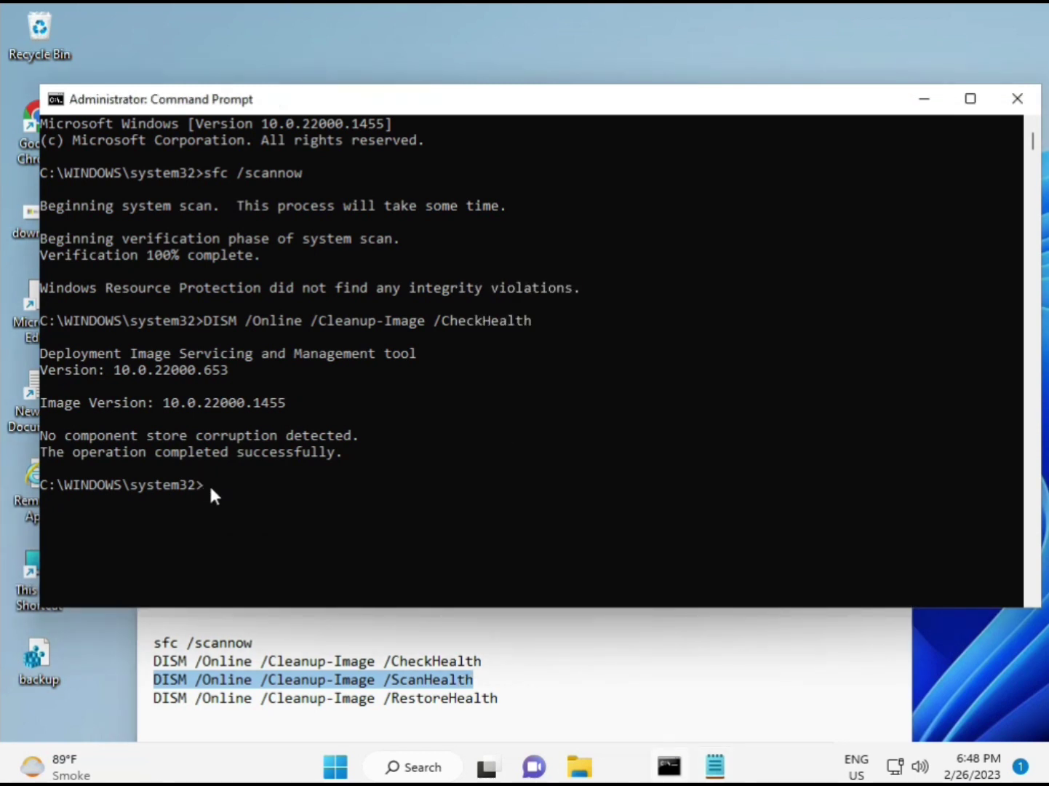
pyautogui.rightClick(211, 490)
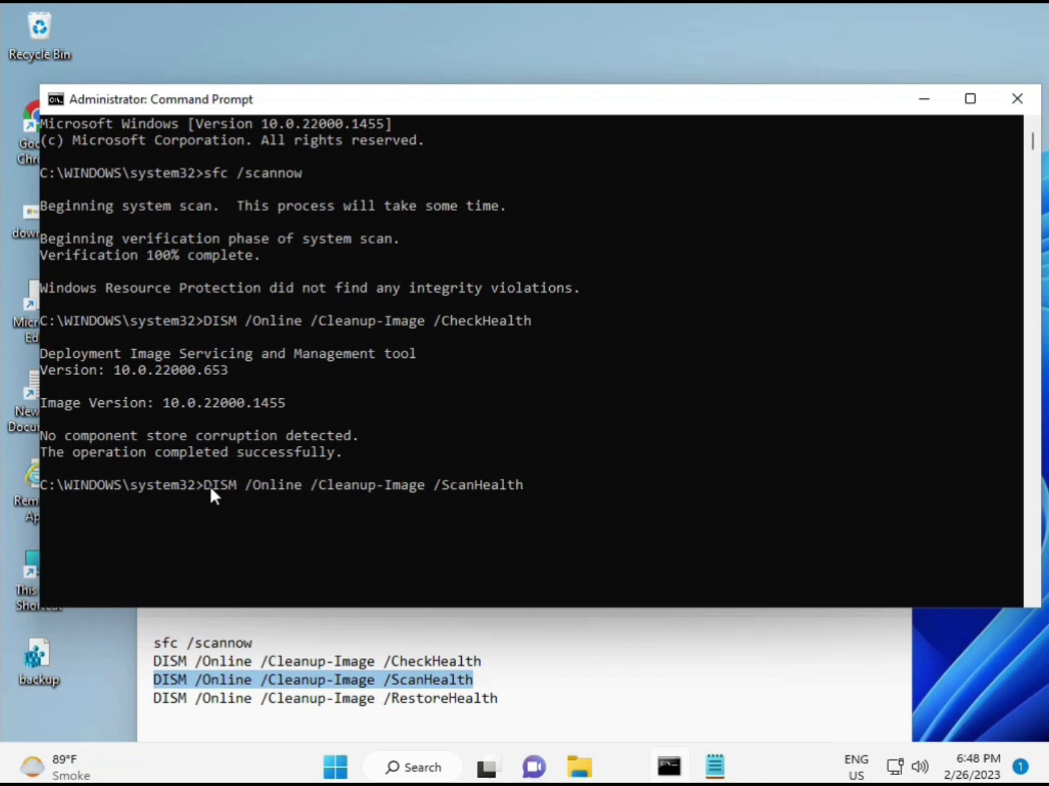
pyautogui.press('Return')
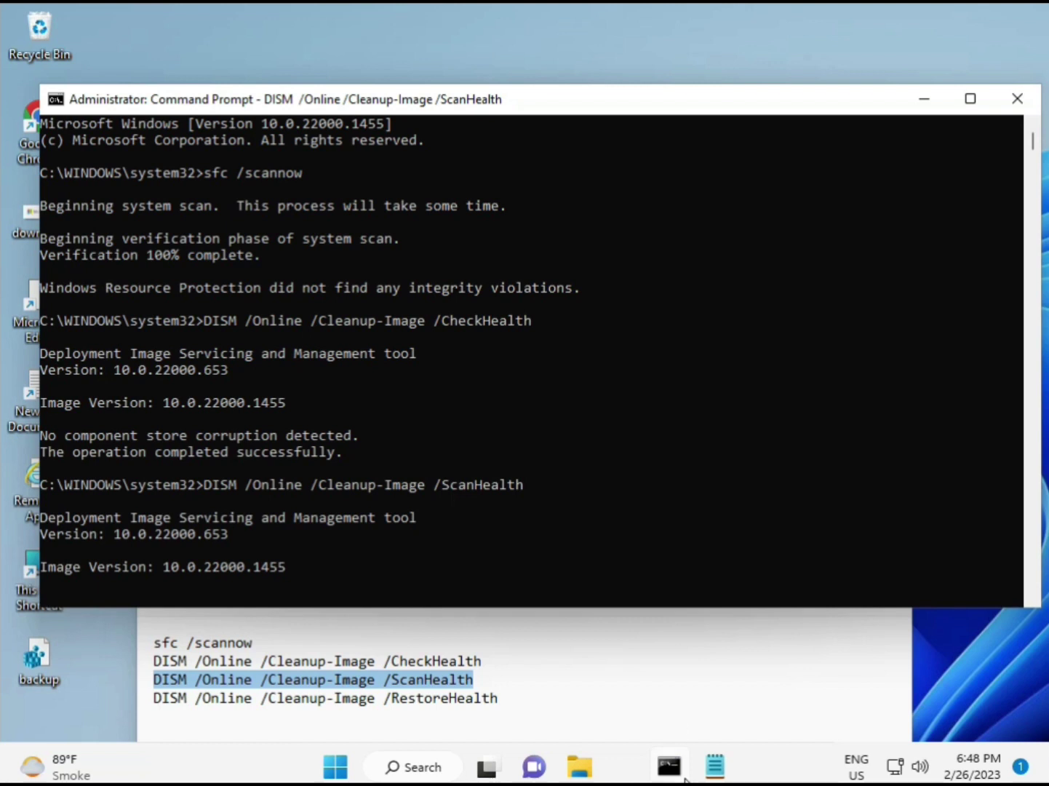
pyautogui.scroll(-7, 531, 360)
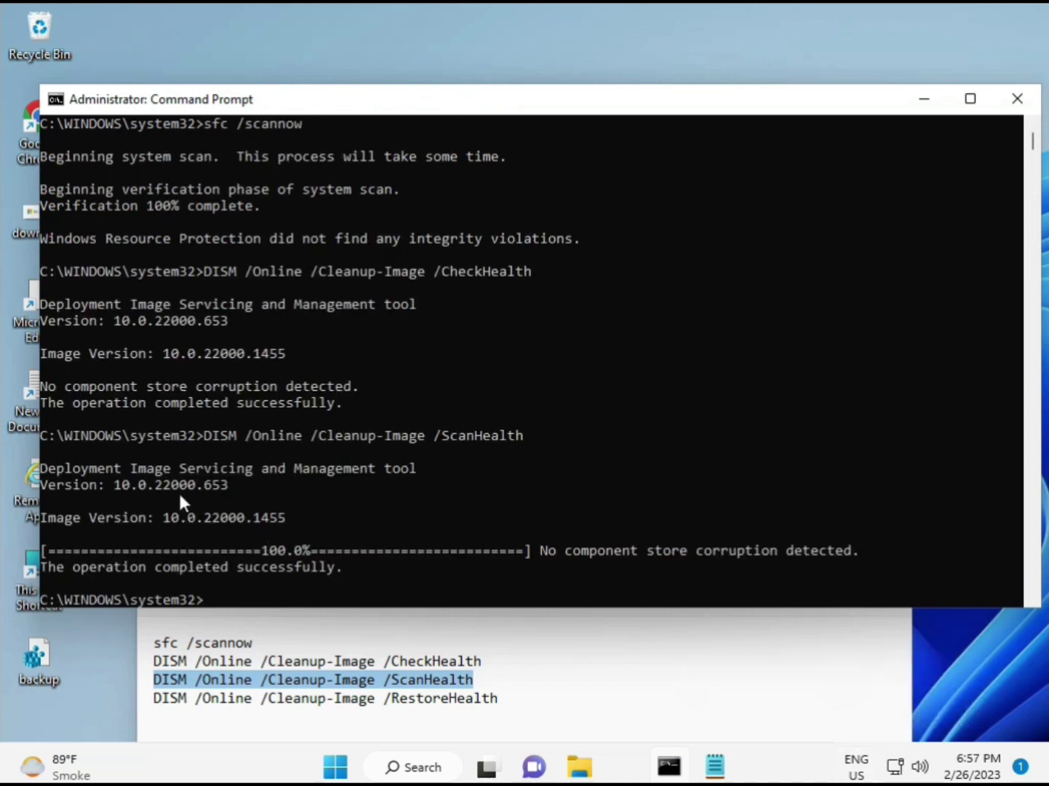
# Step: Copy the DISM RestoreHealth command line from the Notepad notes
pyautogui.moveTo(232, 572); pyautogui.dragTo(342, 568)
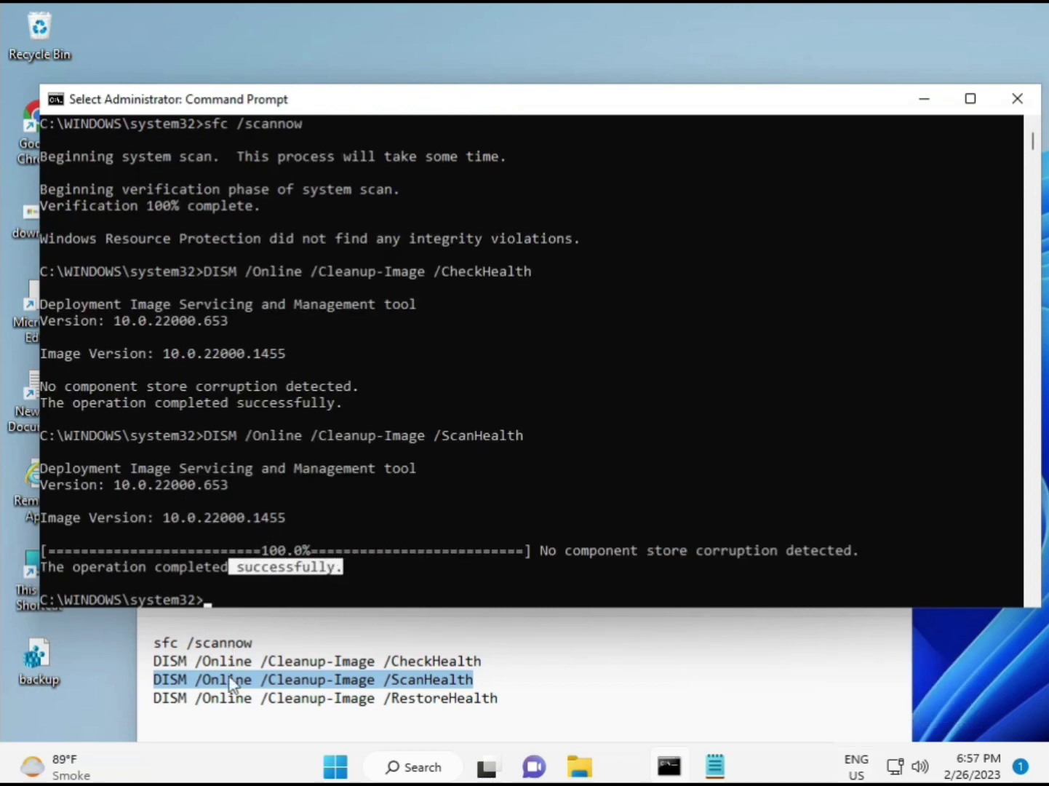
pyautogui.click(253, 699)
pyautogui.tripleClick(249, 699)
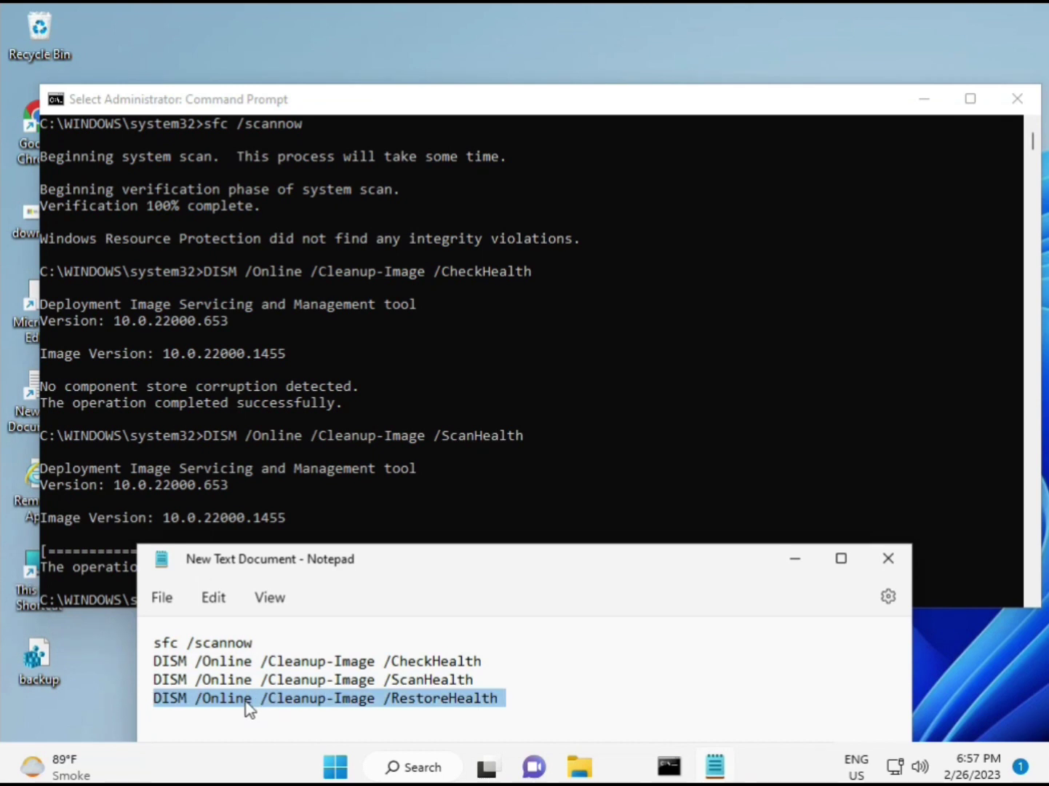
pyautogui.rightClick(250, 701)
pyautogui.click(309, 396)
pyautogui.click(264, 539)
# Step: Paste DISM /Online /Cleanup-Image /RestoreHealth into the admin console and run it
pyautogui.click(210, 604)
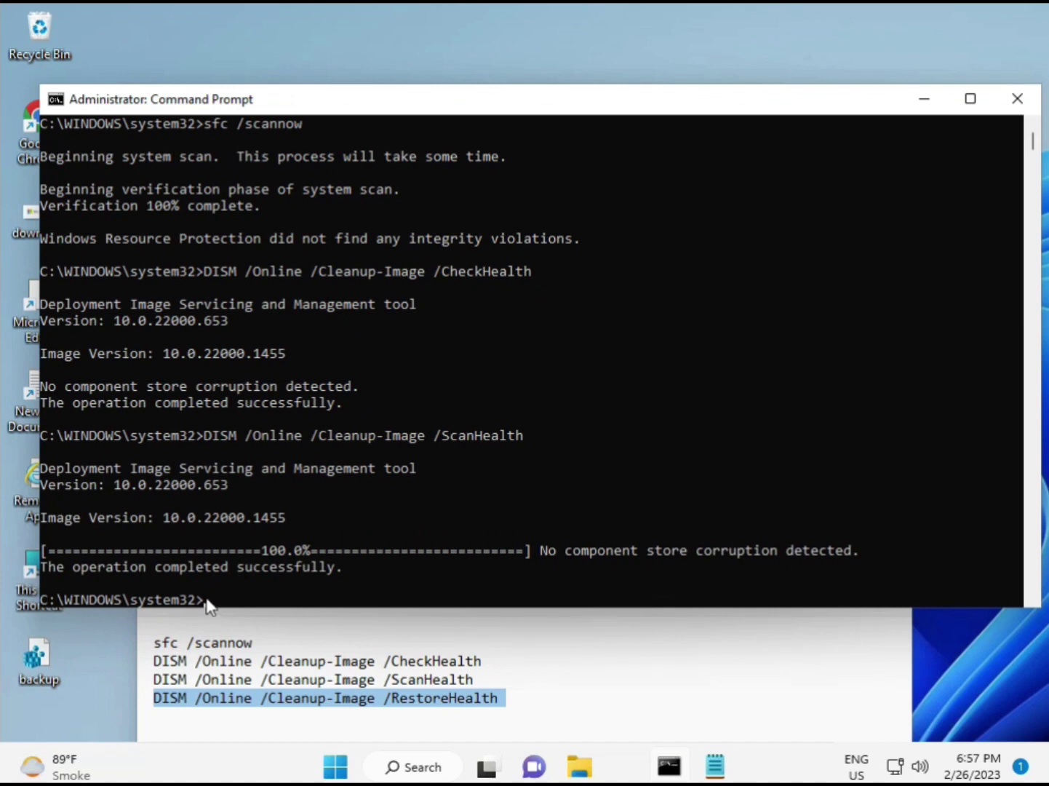
pyautogui.click(206, 602)
pyautogui.rightClick(206, 602)
pyautogui.scroll(-9, 626, 502)
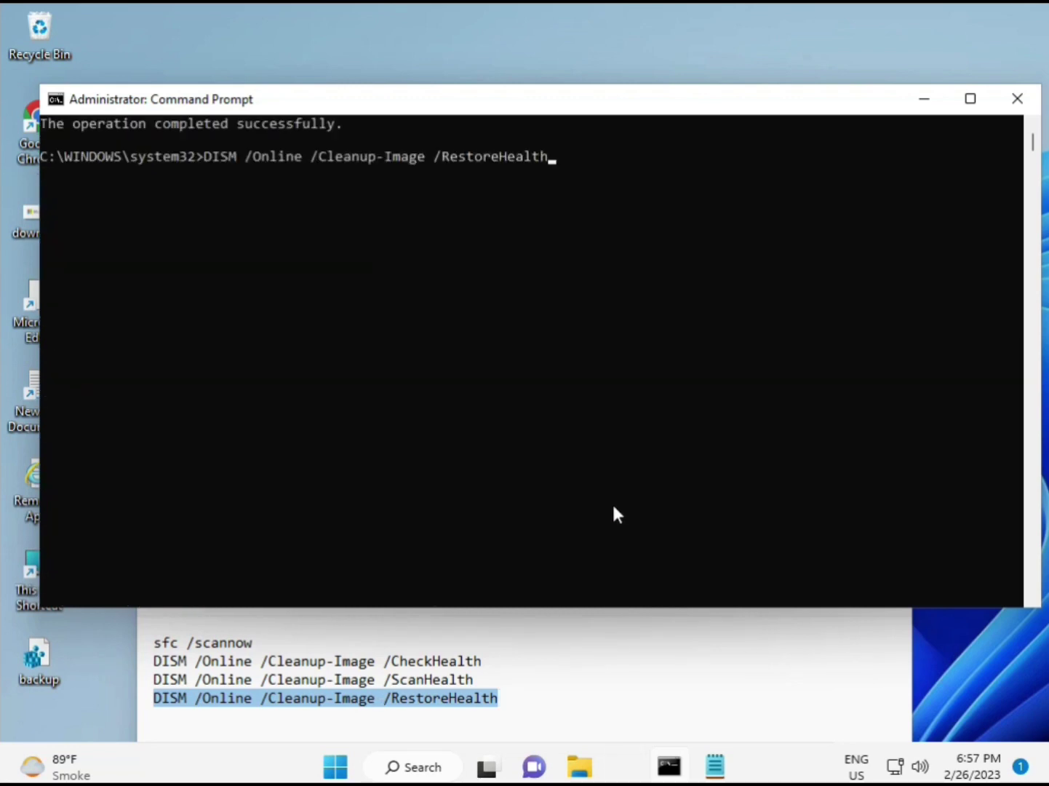
pyautogui.scroll(9, 612, 513)
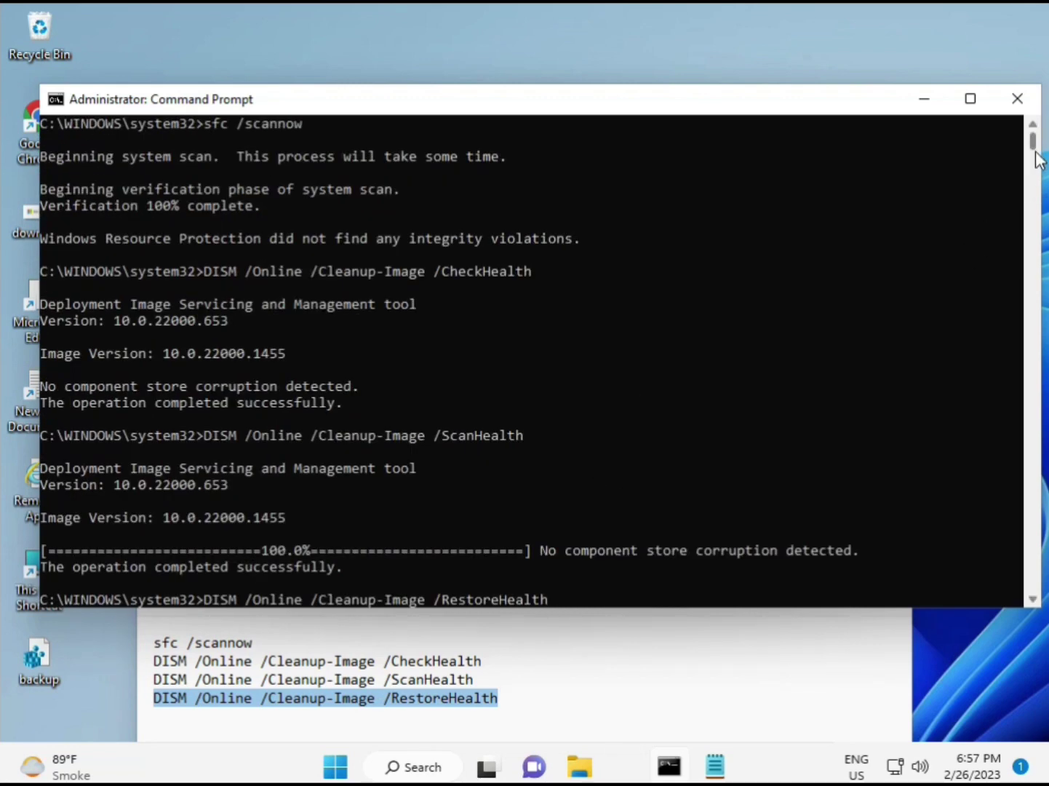
pyautogui.scroll(-10, 1037, 154)
pyautogui.scroll(10, 1037, 154)
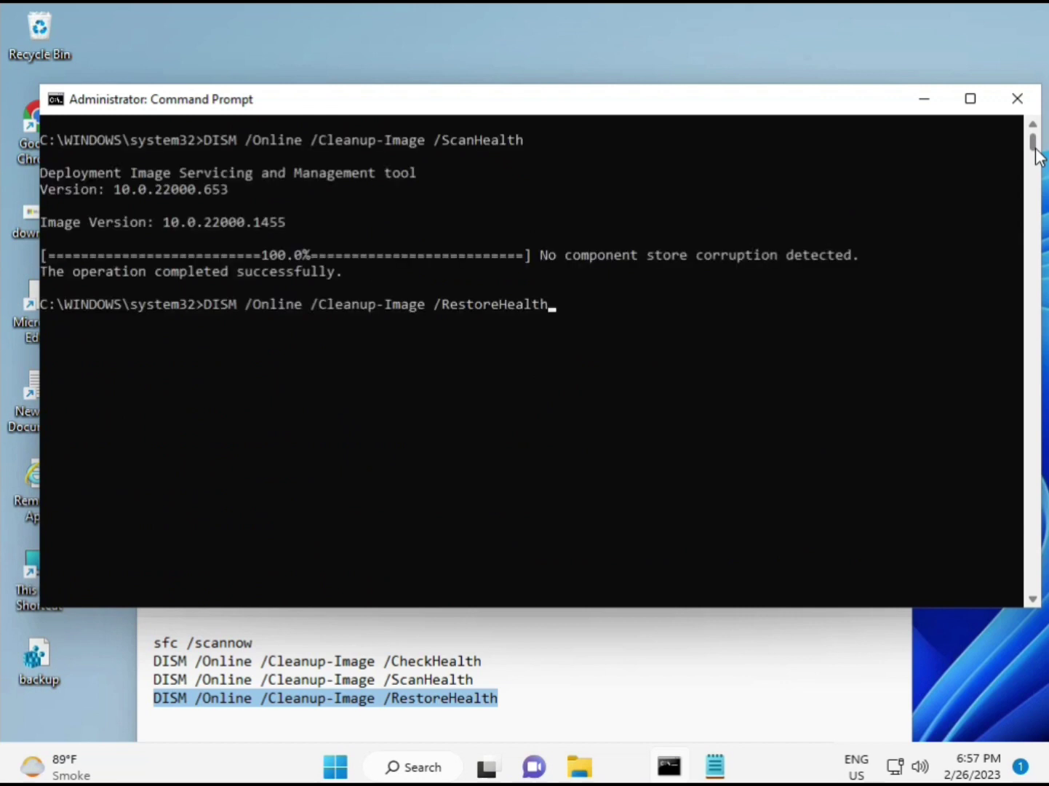
pyautogui.click(205, 303)
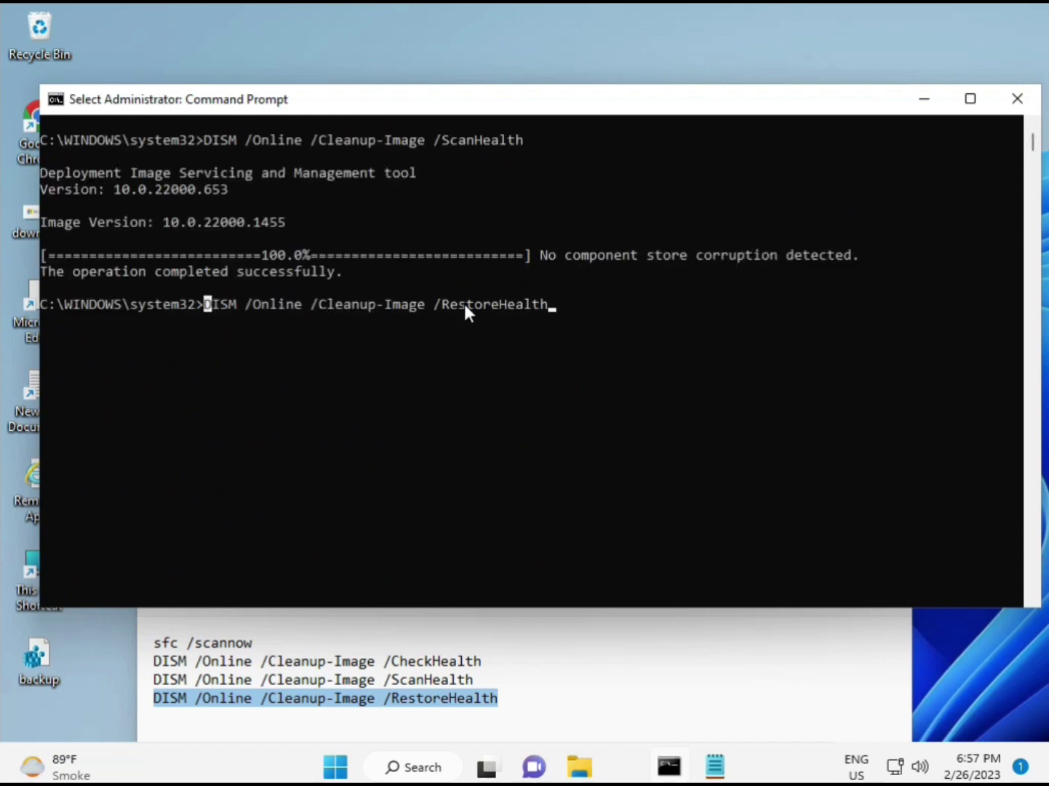
pyautogui.press('Escape')
pyautogui.press('Return')
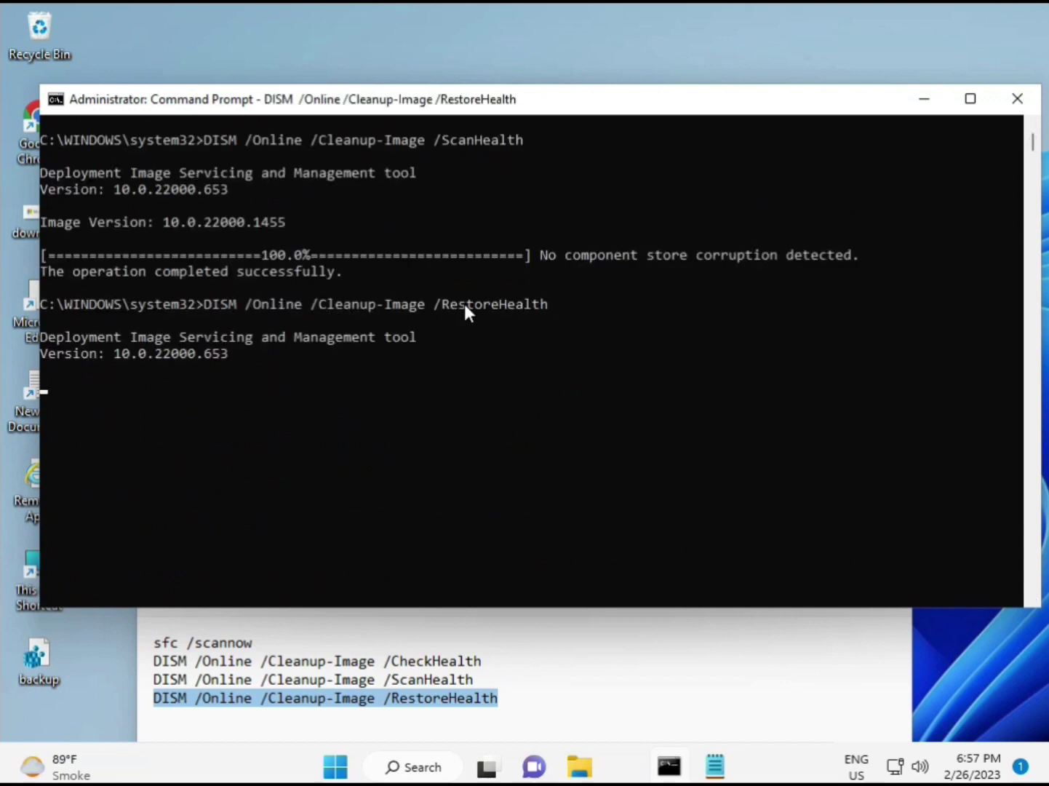